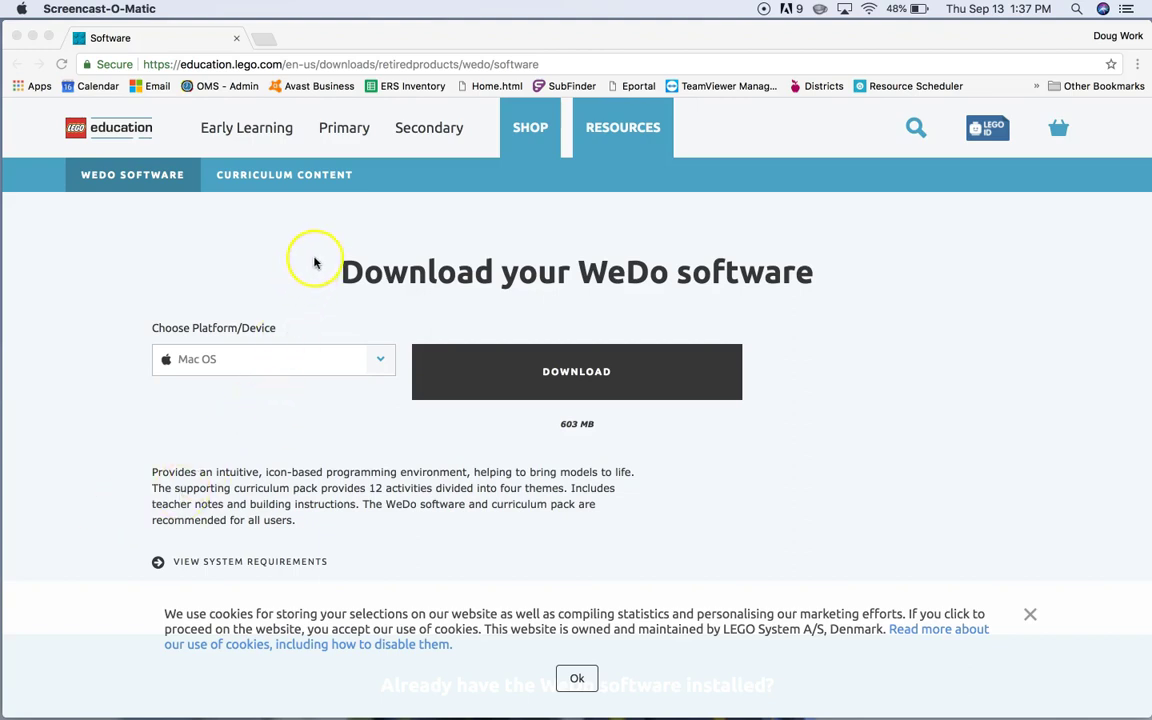
# Choose Mac OS as the platform and download the WeDo1_Full zip from LEGO Education.
pyautogui.press('super')
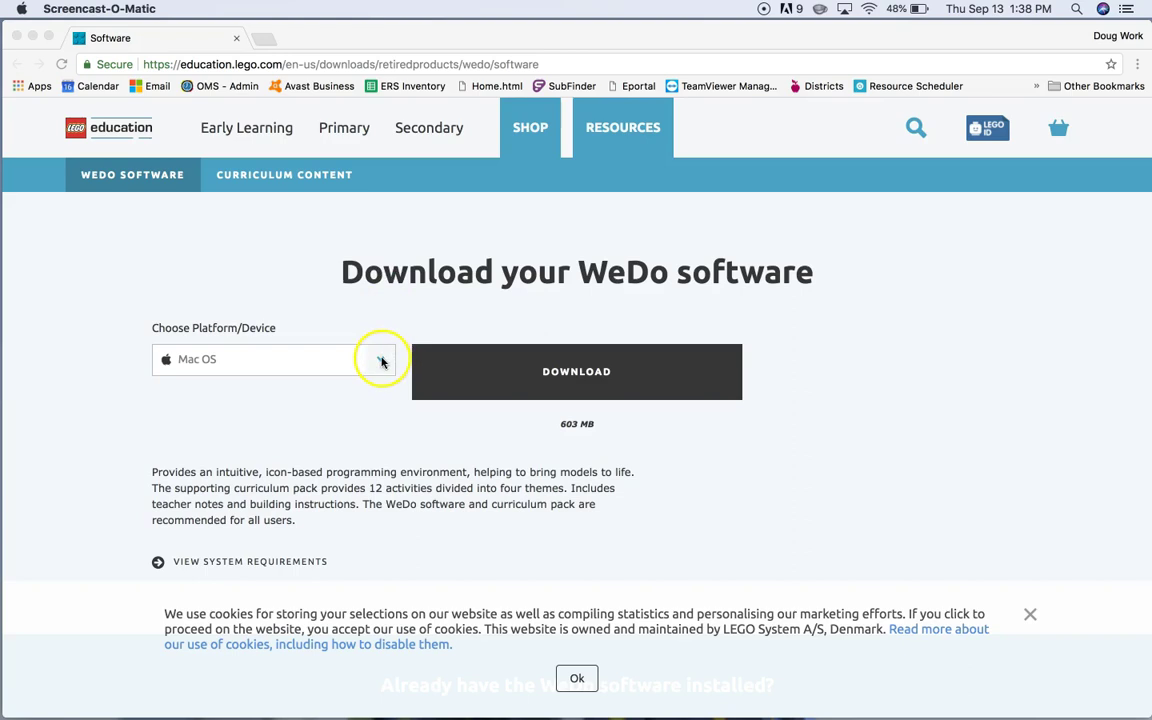
pyautogui.click(381, 360)
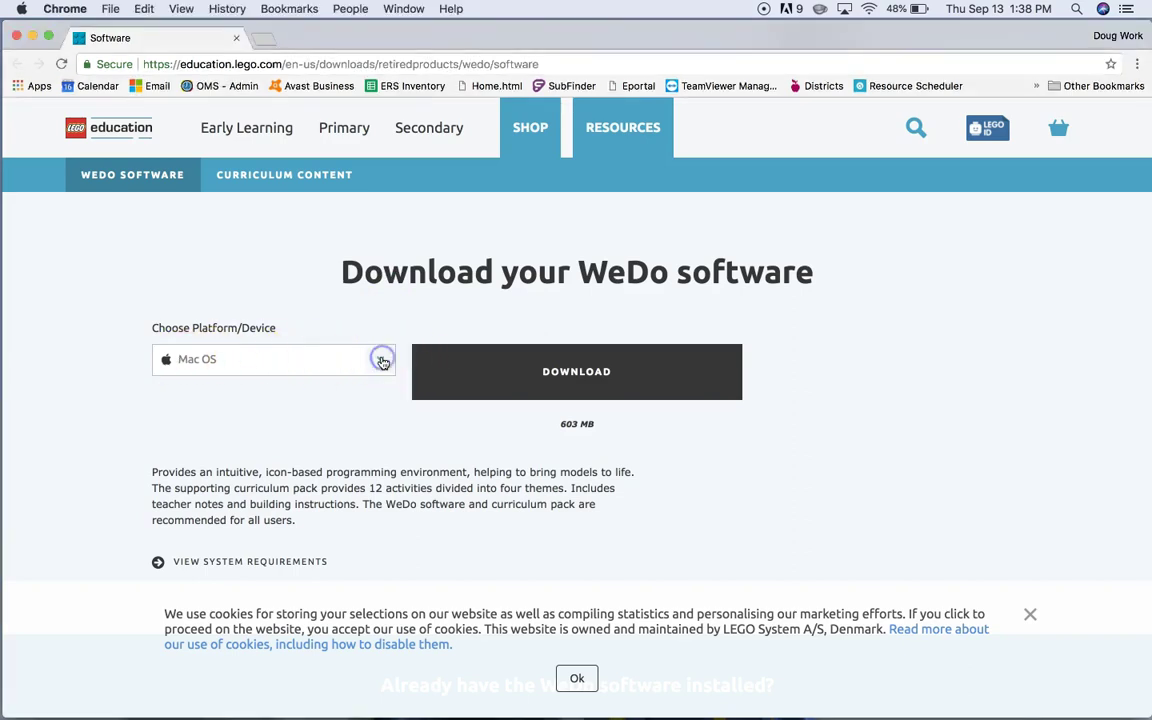
pyautogui.click(381, 362)
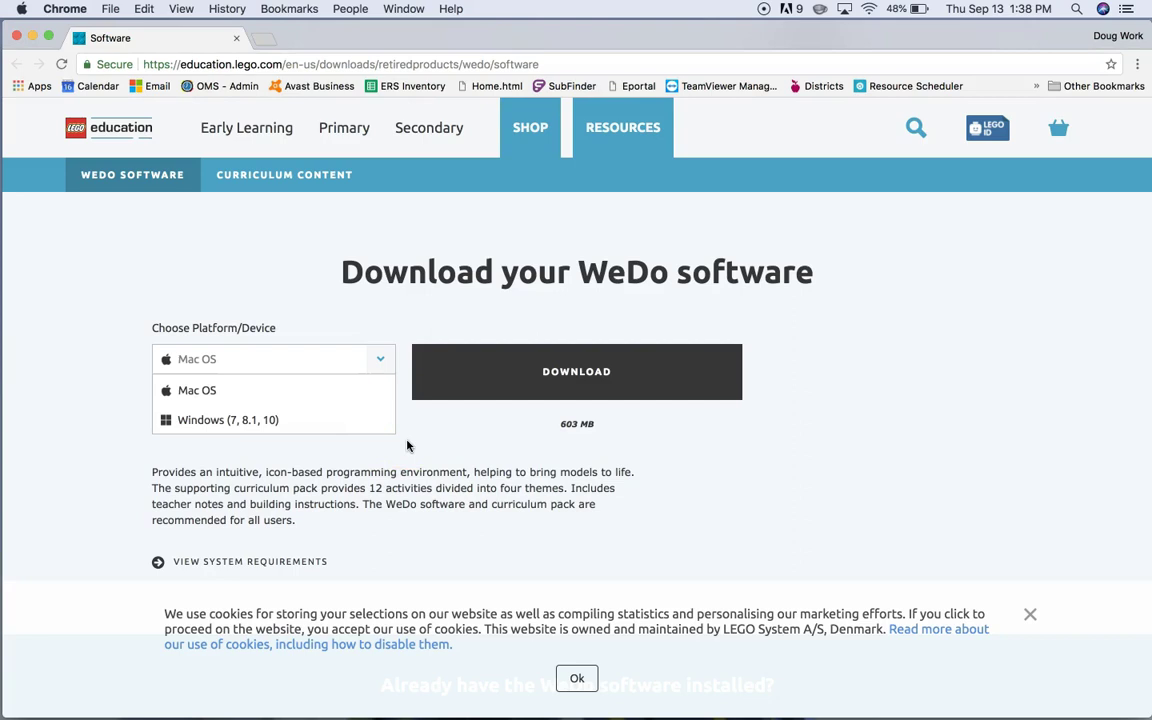
pyautogui.click(335, 358)
pyautogui.click(325, 391)
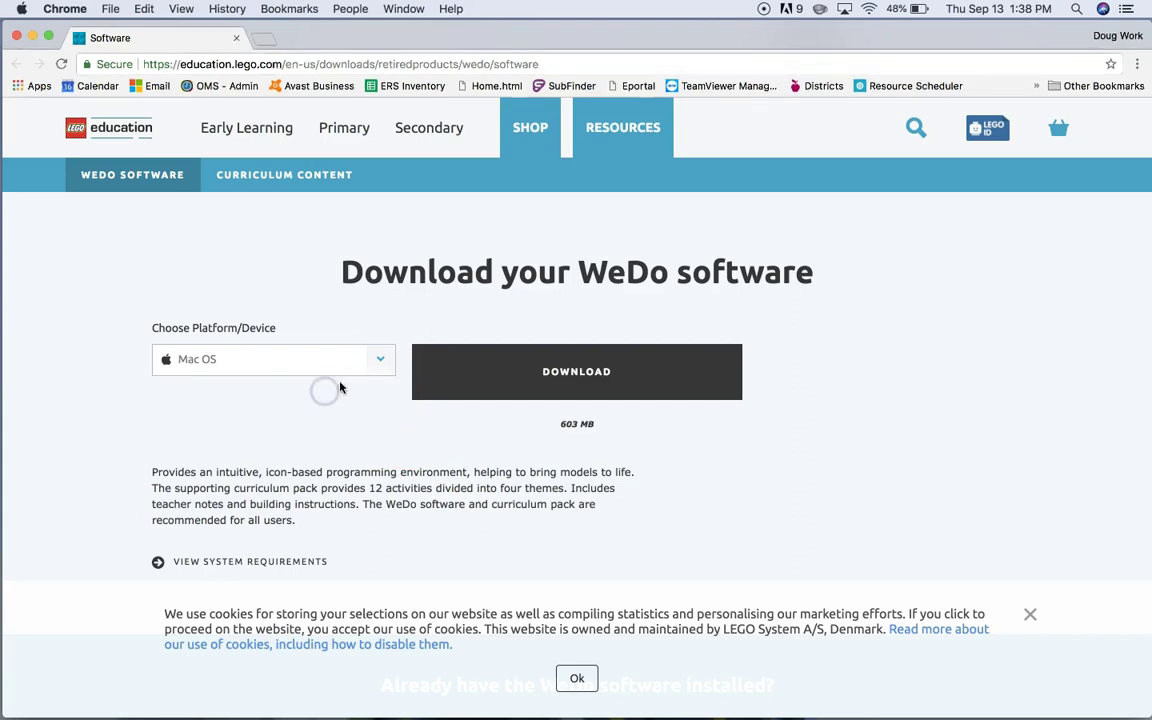
pyautogui.click(516, 372)
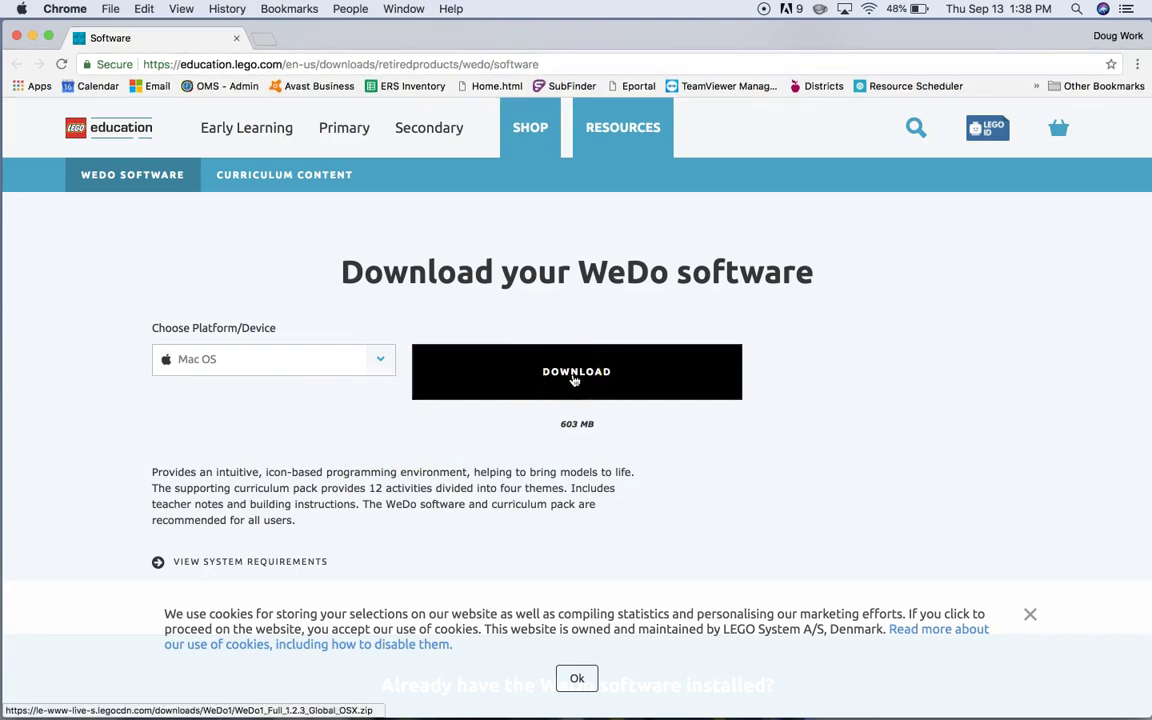
pyautogui.click(208, 570)
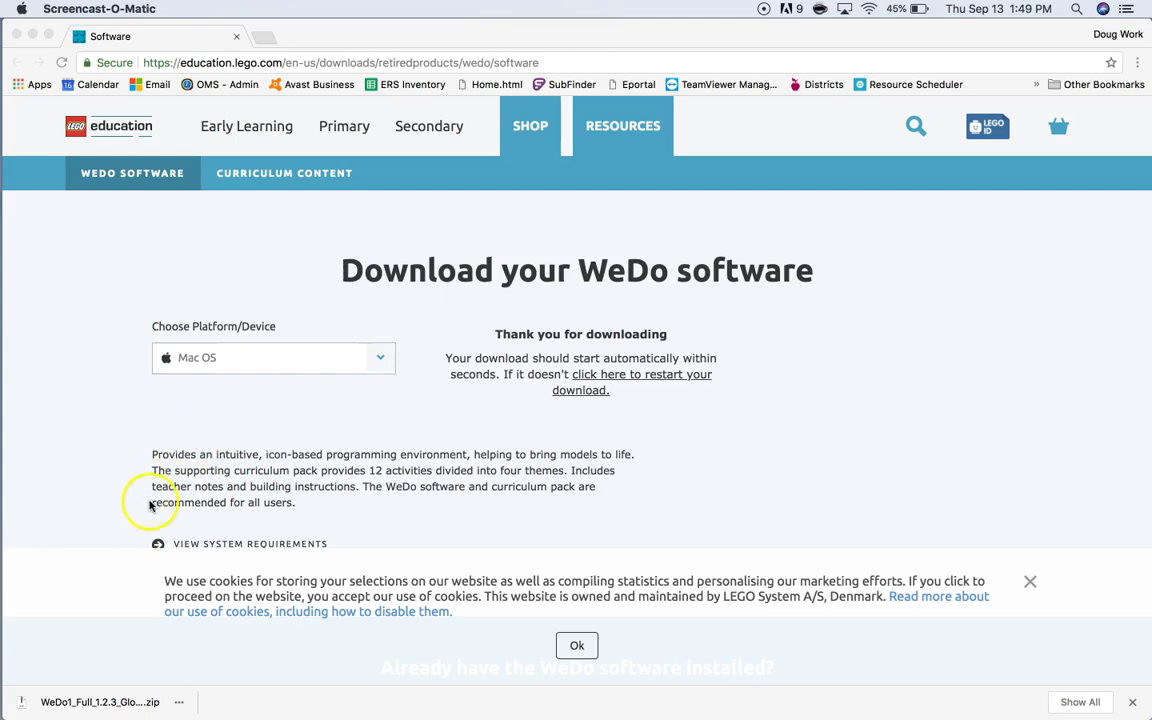
# Open and then close the options menu of the downloaded WeDo zip in Chrome.
pyautogui.click(180, 704)
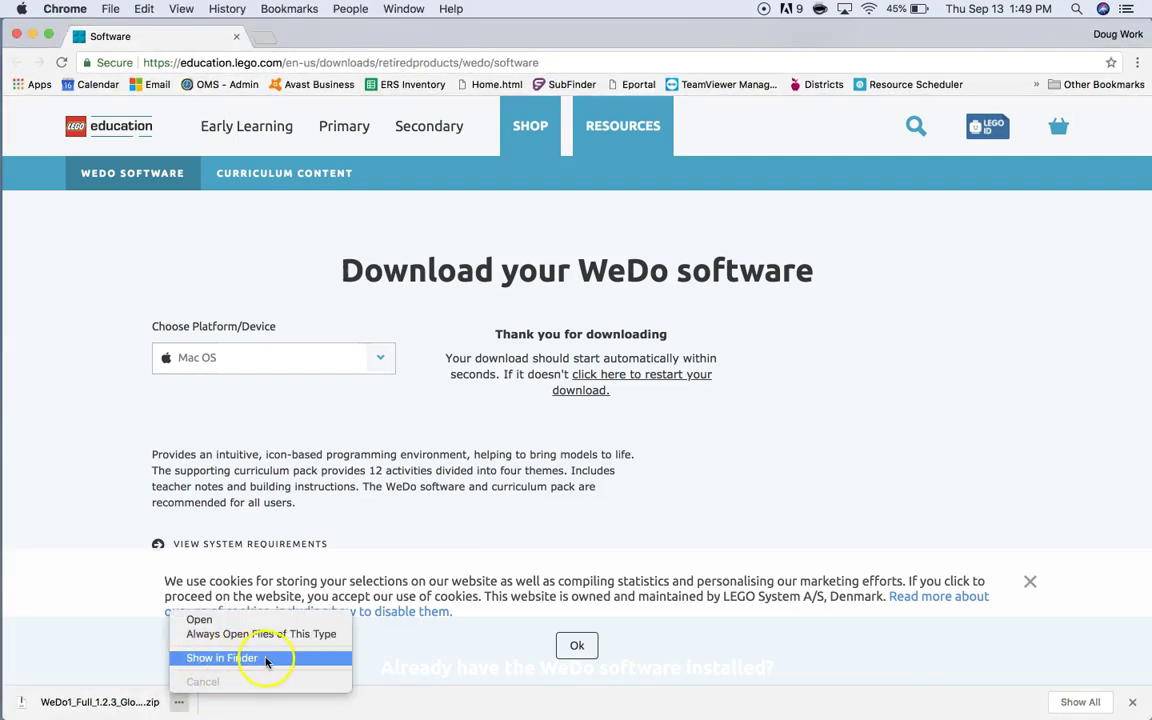
pyautogui.click(127, 404)
pyautogui.moveTo(4, 167)
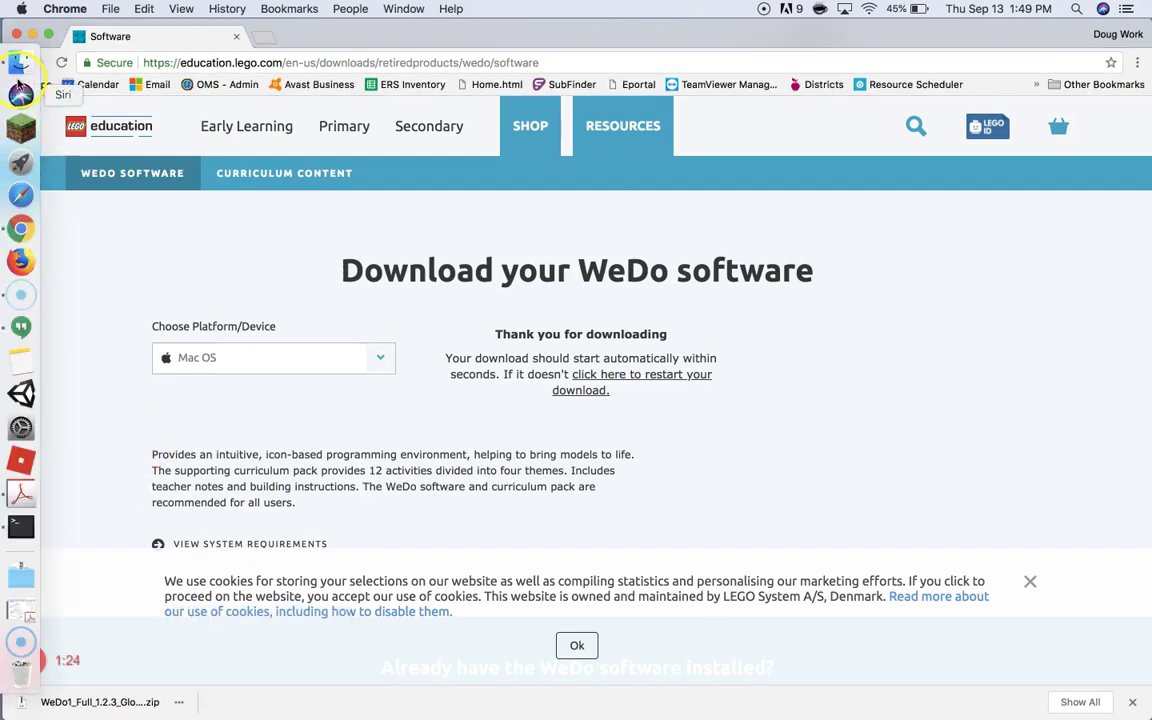
# Unzip the WeDo zip in Downloads and expand the WEDO-1-OSX-GLOBAL-1.2.3-Full folder.
pyautogui.click(20, 66)
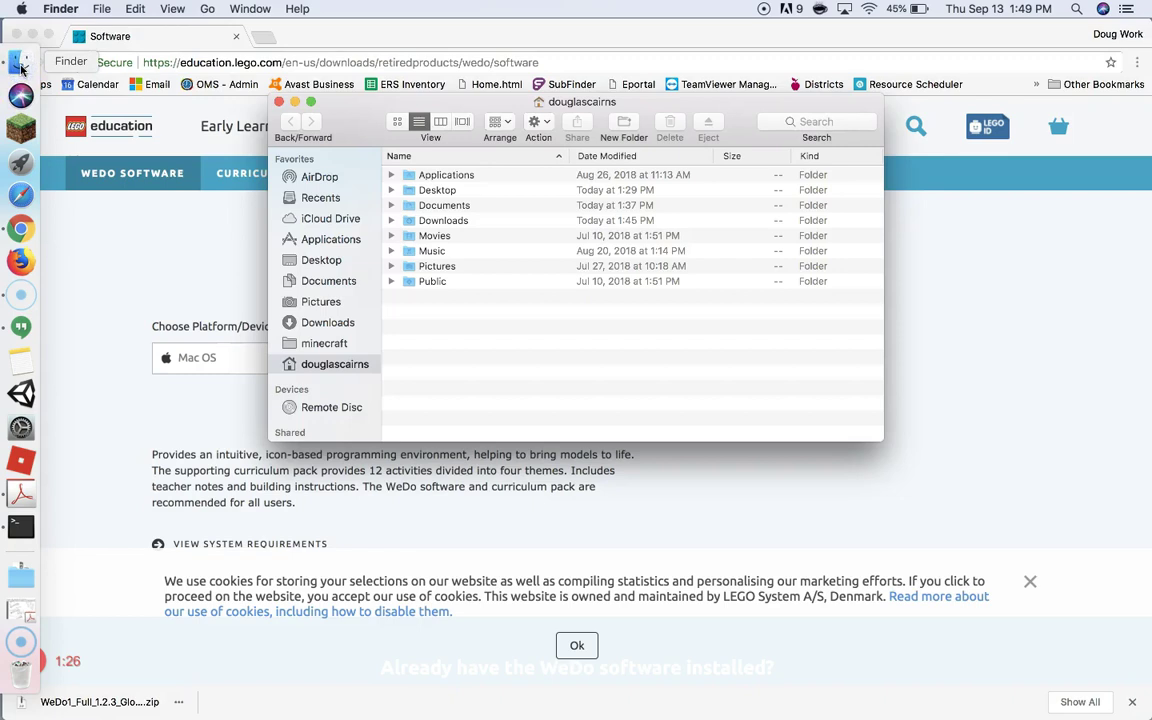
pyautogui.click(315, 324)
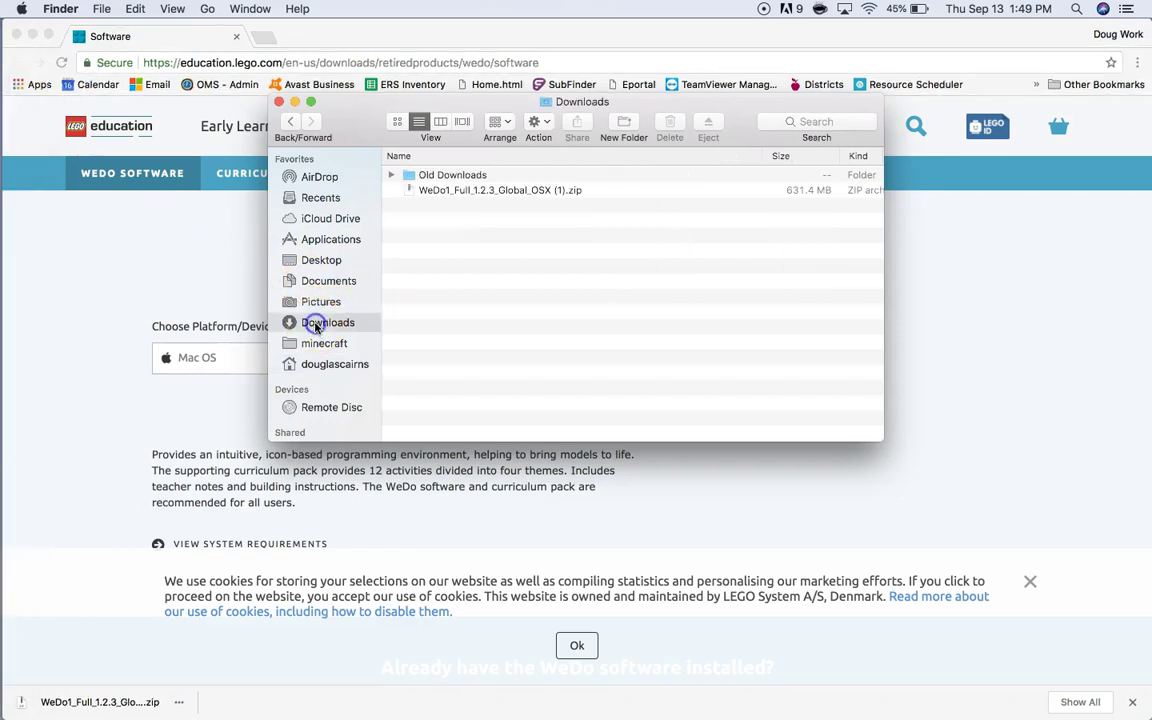
pyautogui.click(459, 192)
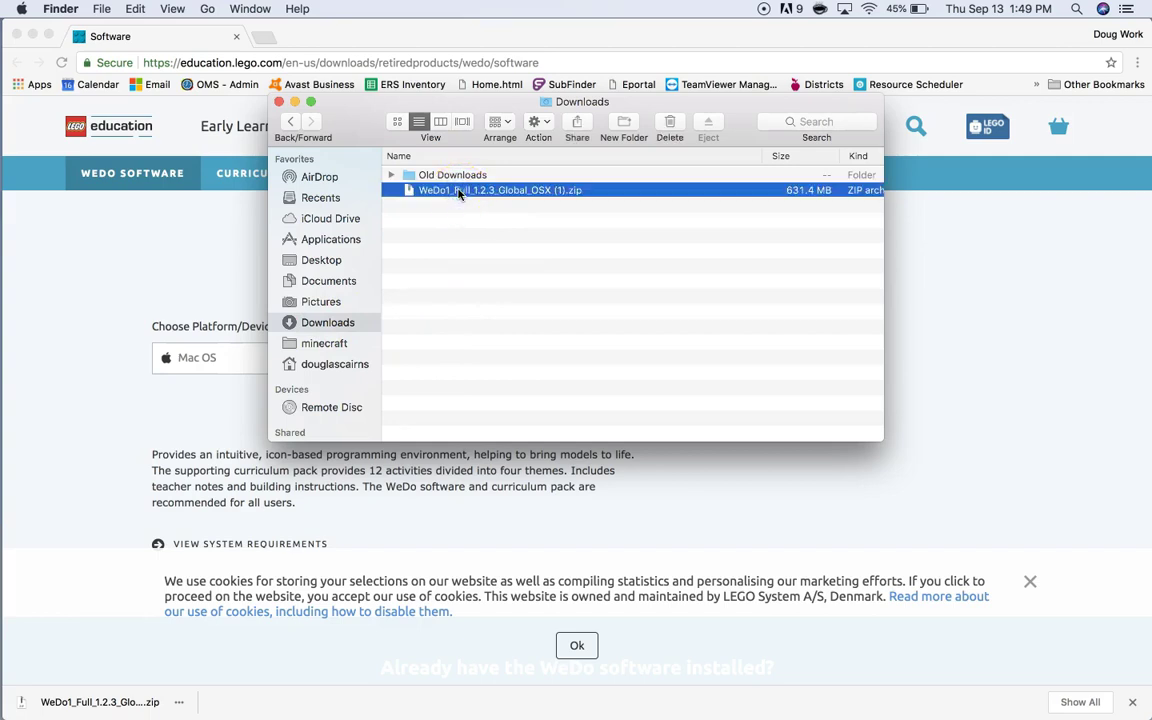
pyautogui.doubleClick(459, 192)
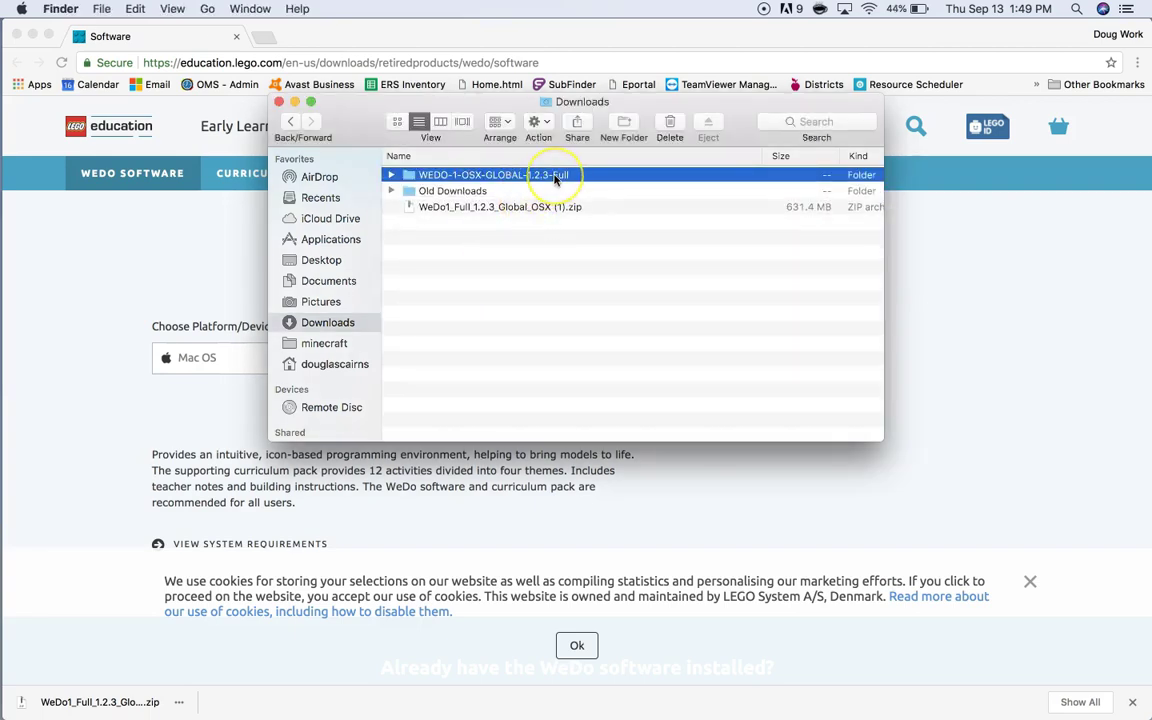
pyautogui.click(392, 176)
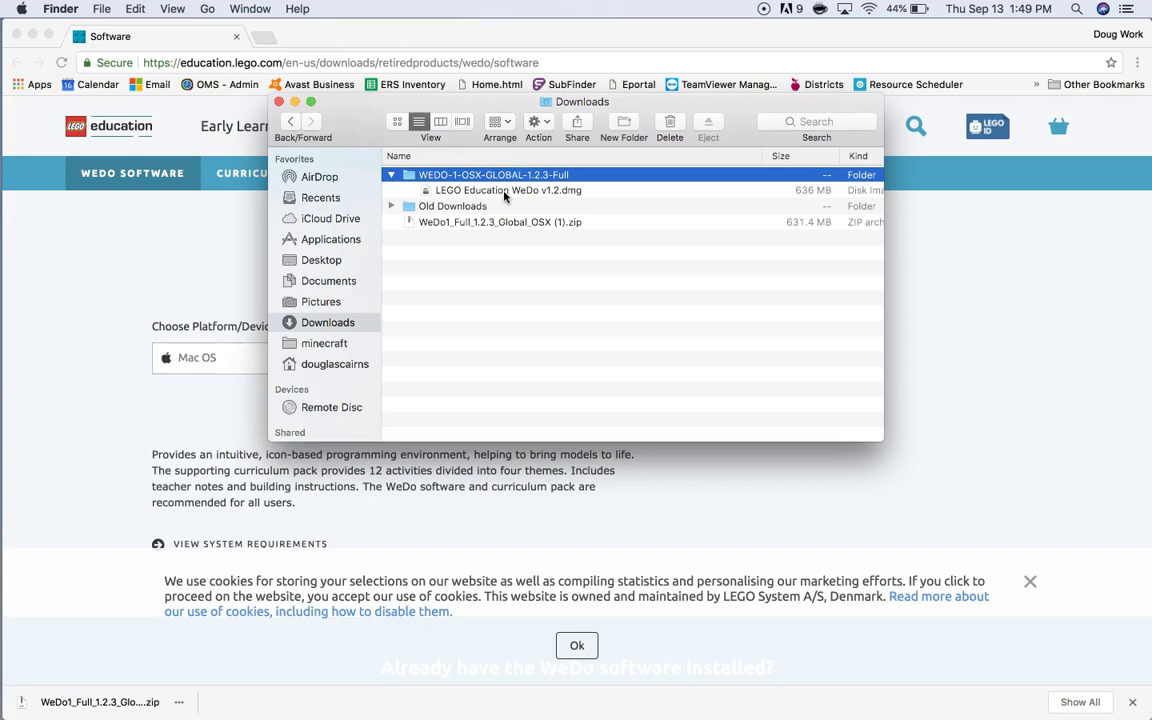
# Open LEGO Education WeDo v1.2.dmg and try running Install from the WeDo Software volume.
pyautogui.rightClick(504, 194)
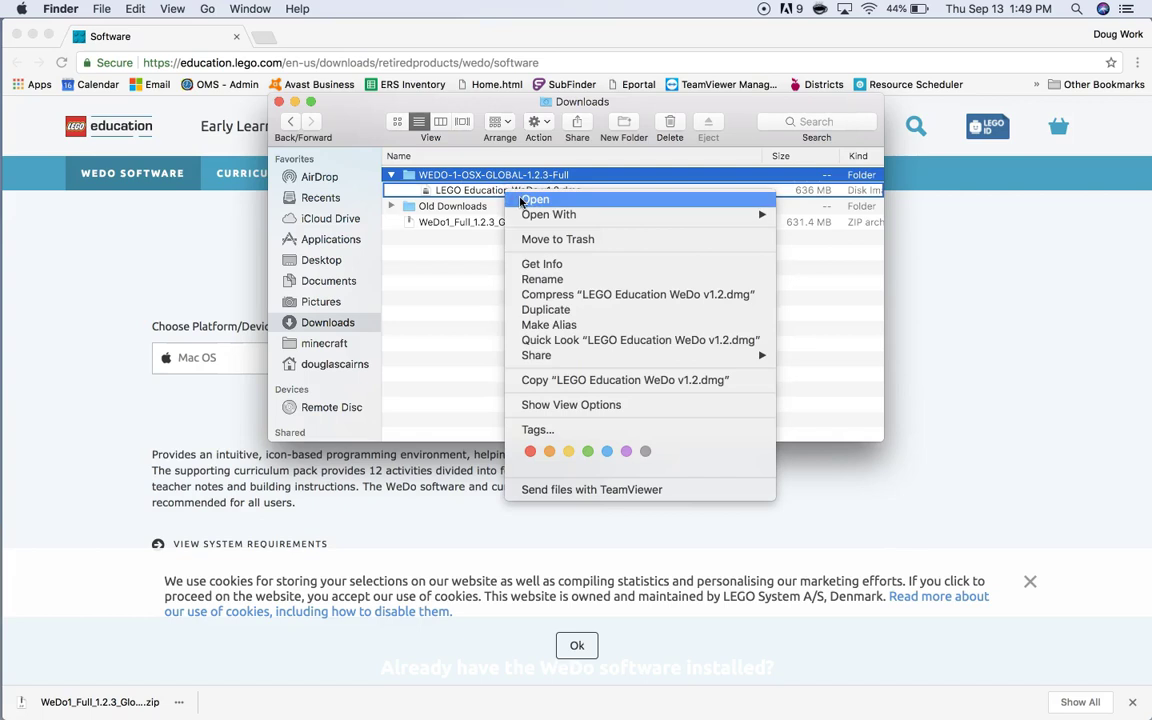
pyautogui.click(520, 200)
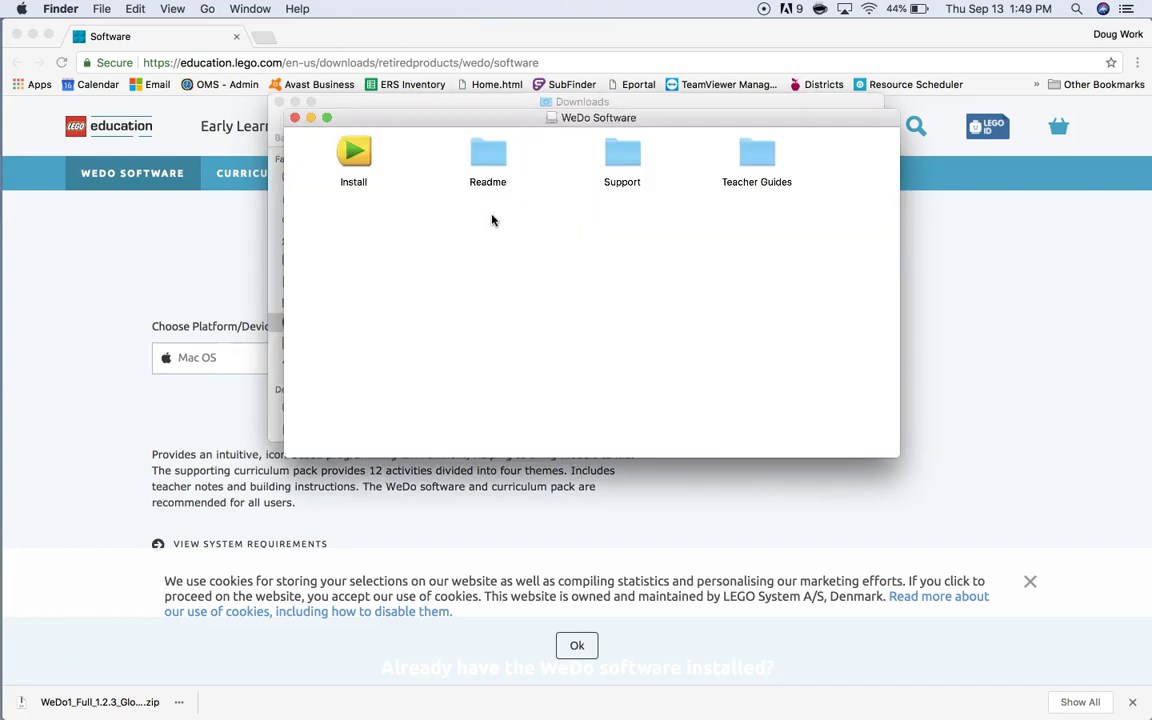
pyautogui.click(481, 220)
pyautogui.click(445, 228)
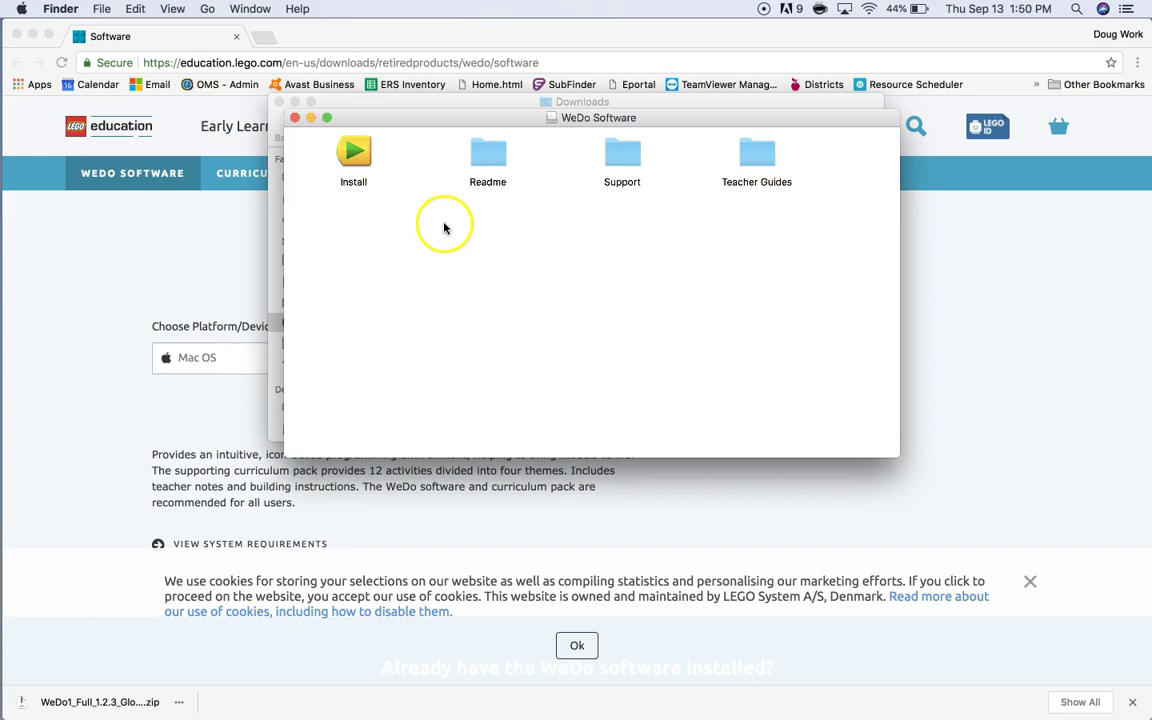
pyautogui.doubleClick(377, 179)
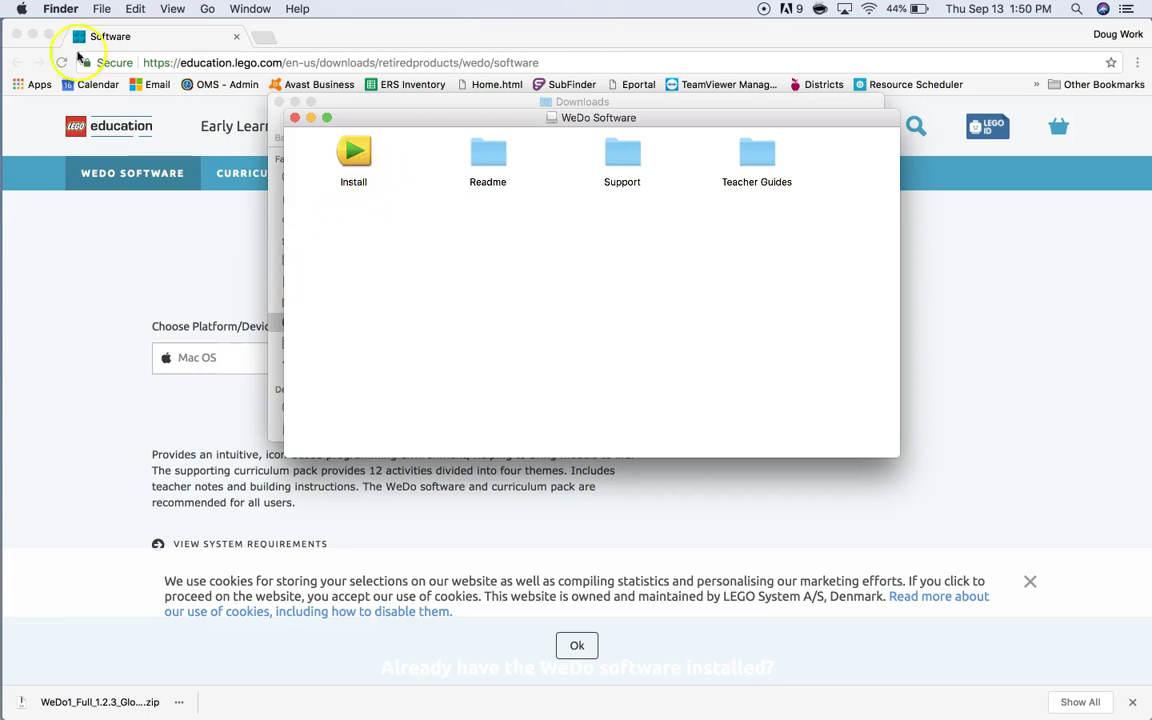
pyautogui.click(21, 9)
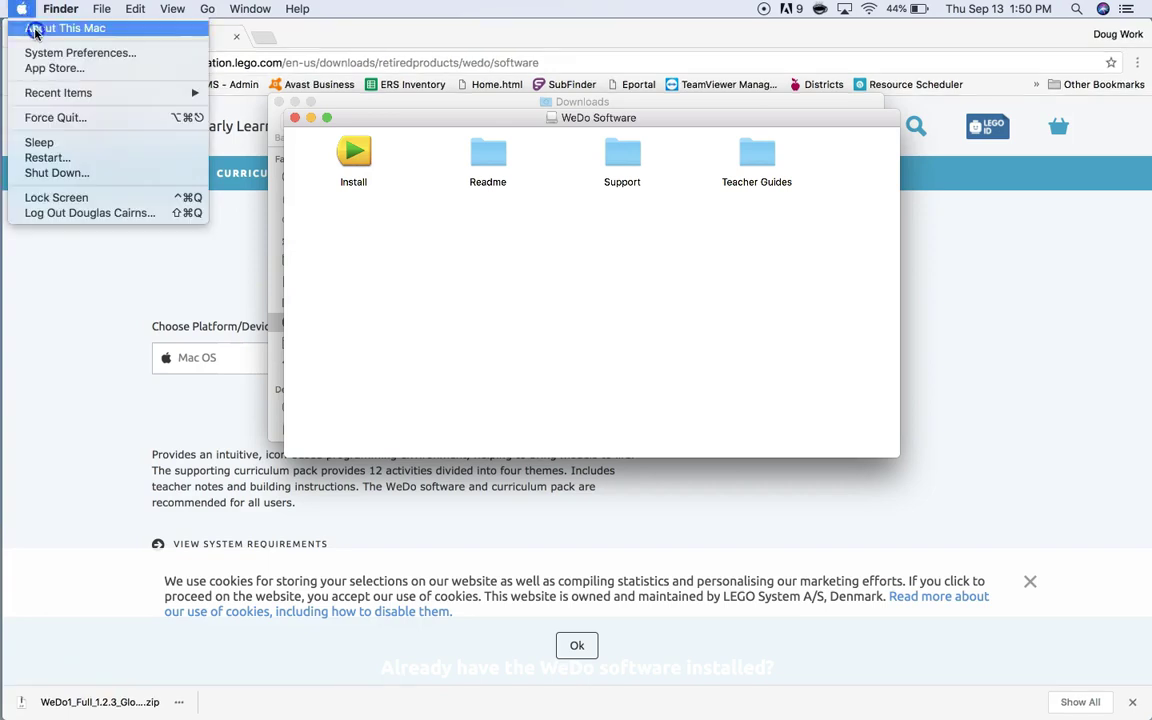
pyautogui.click(24, 25)
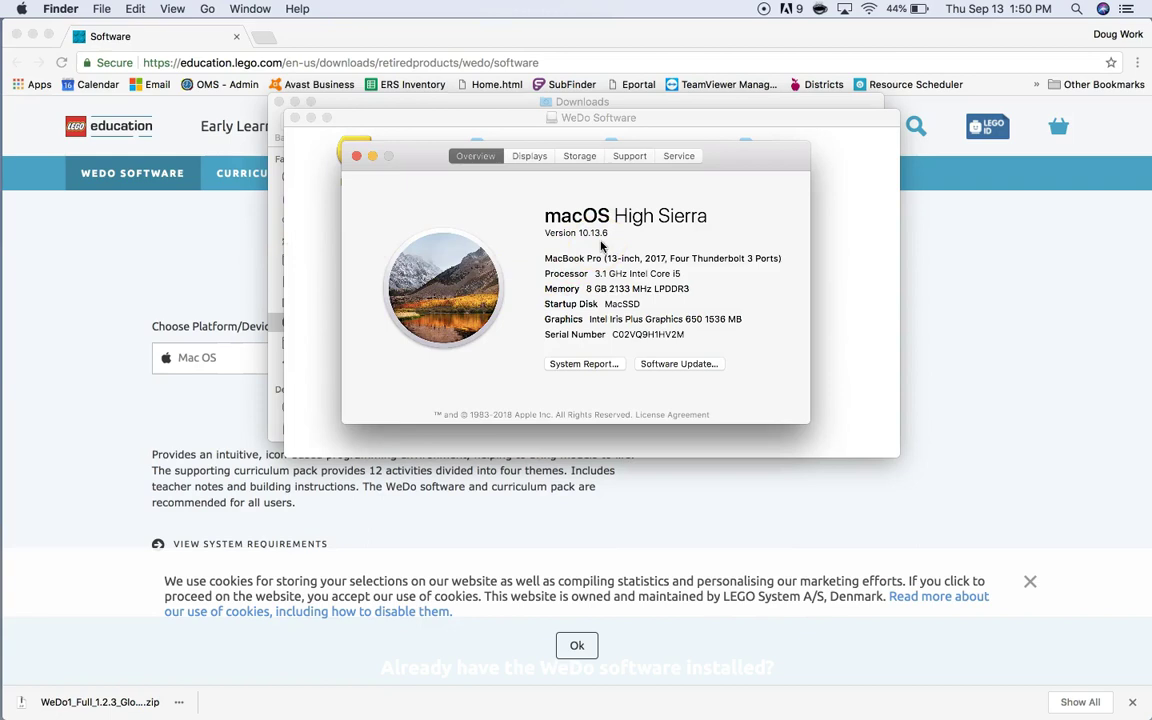
pyautogui.click(357, 159)
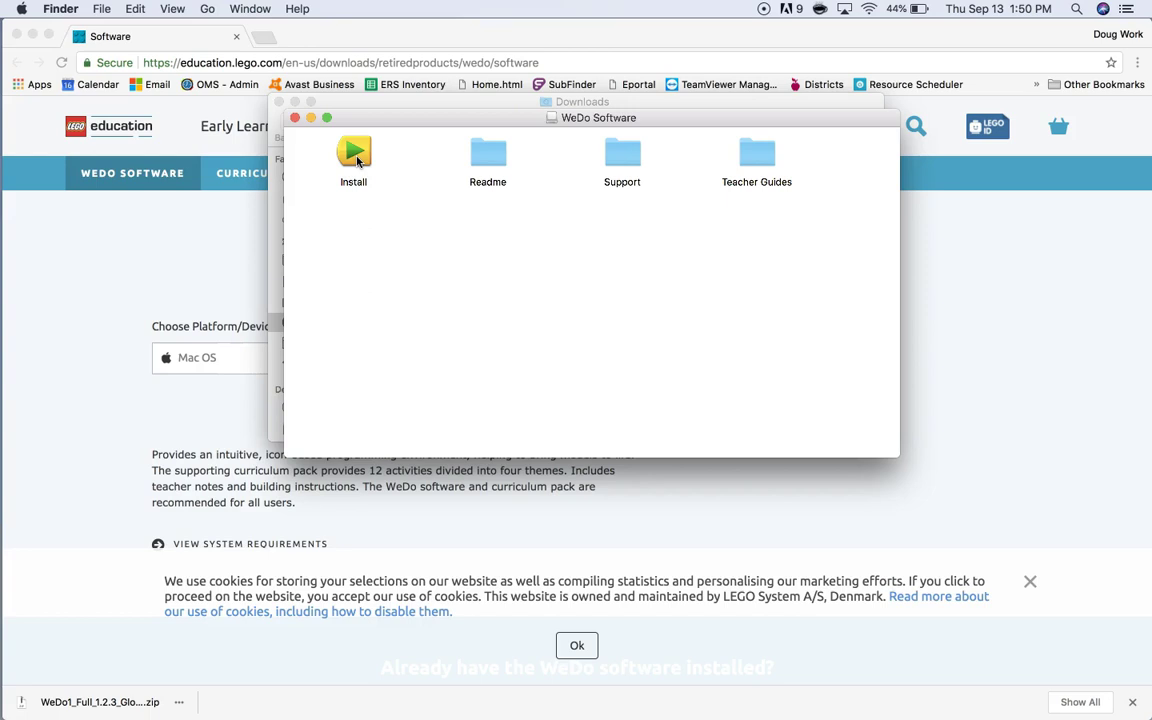
# Open the Install app past the internet-download warning and pick English as the language.
pyautogui.rightClick(357, 161)
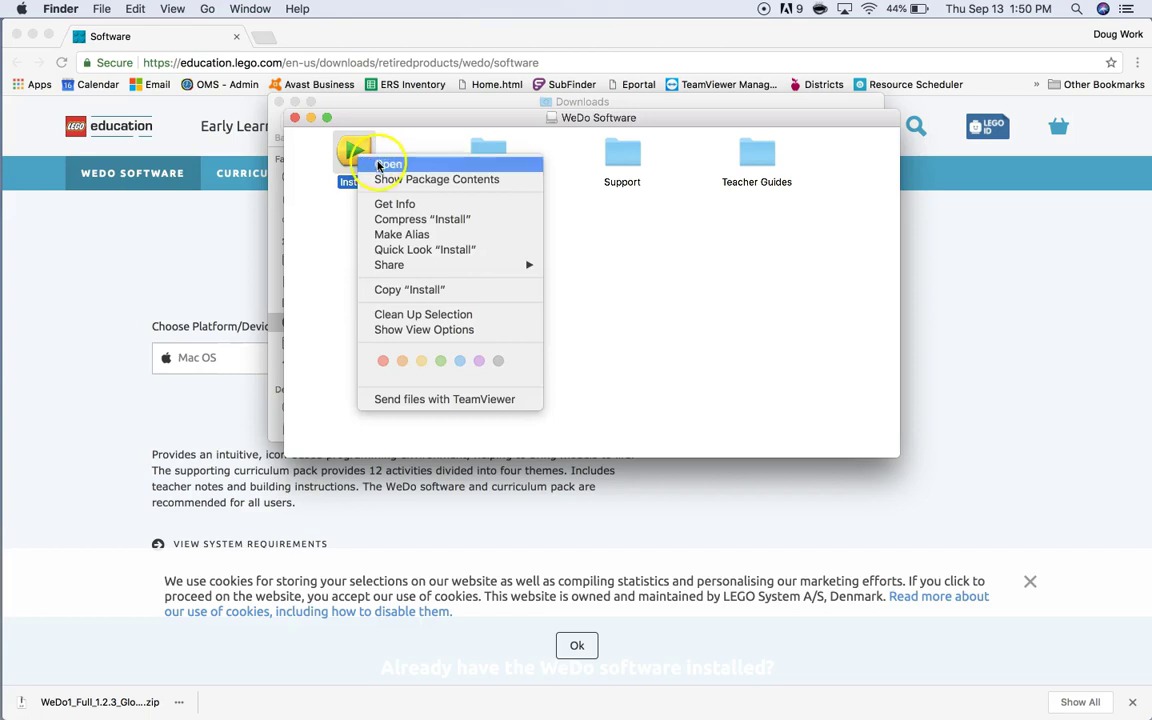
pyautogui.click(381, 163)
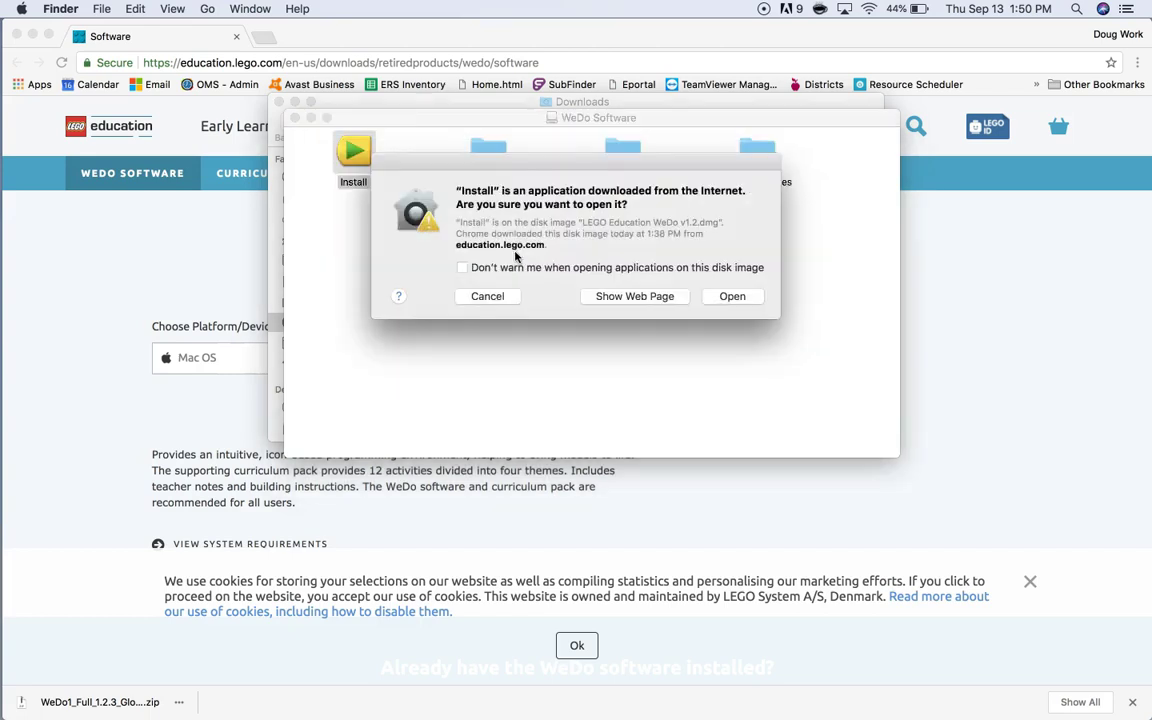
pyautogui.click(735, 300)
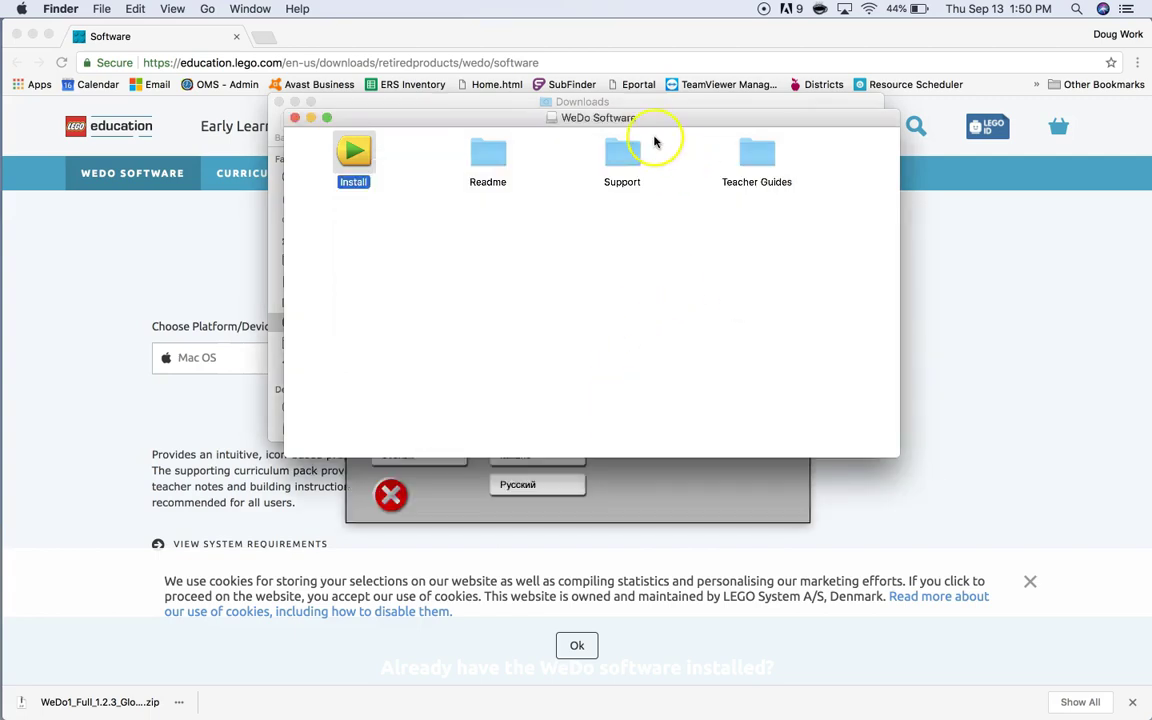
pyautogui.moveTo(650, 117)
pyautogui.mouseDown()
pyautogui.moveTo(872, 238)
pyautogui.moveTo(1048, 27)
pyautogui.mouseUp()
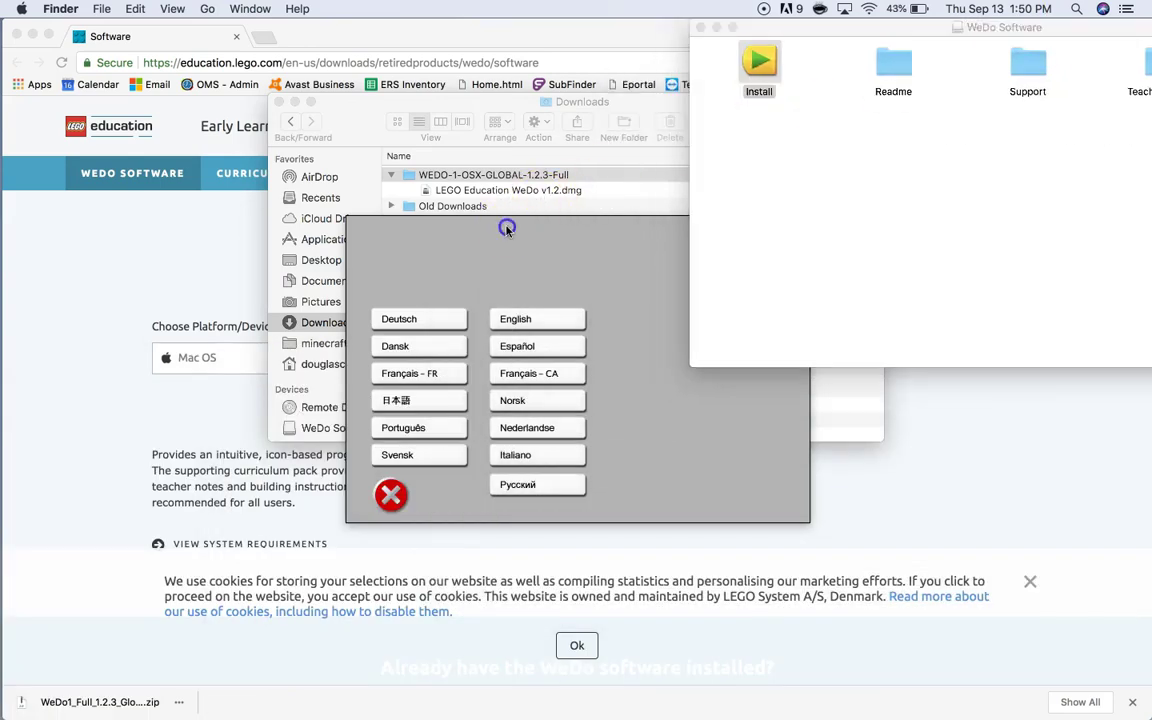
pyautogui.click(520, 318)
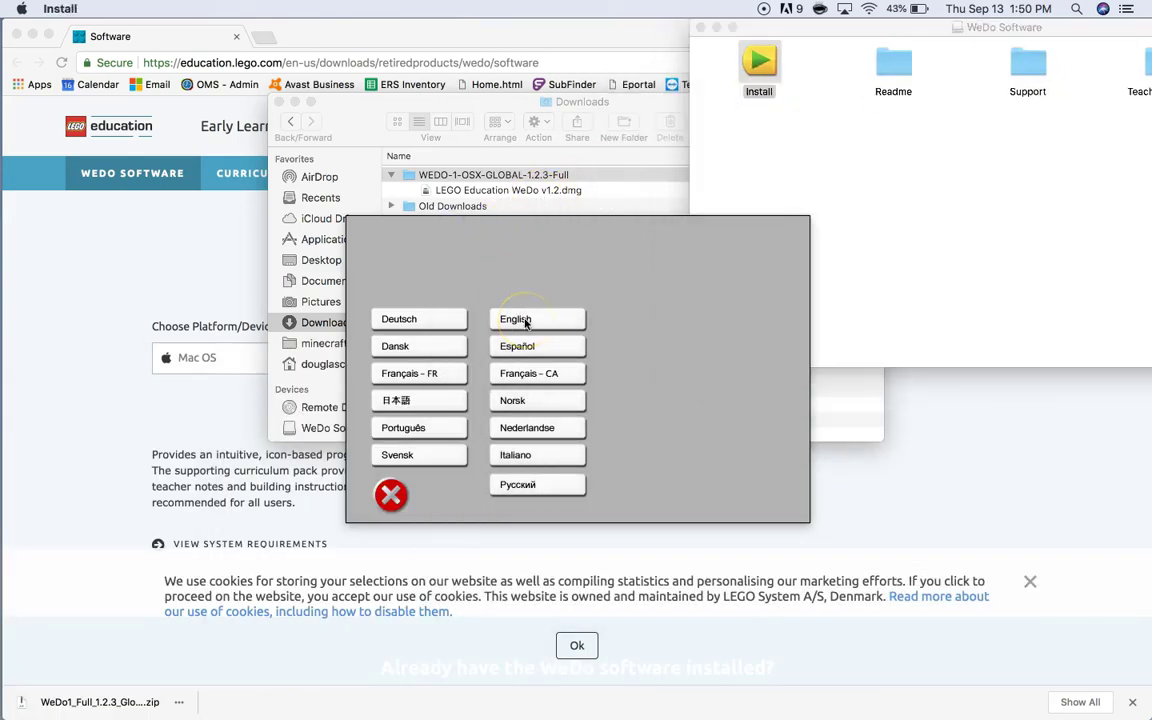
pyautogui.click(525, 322)
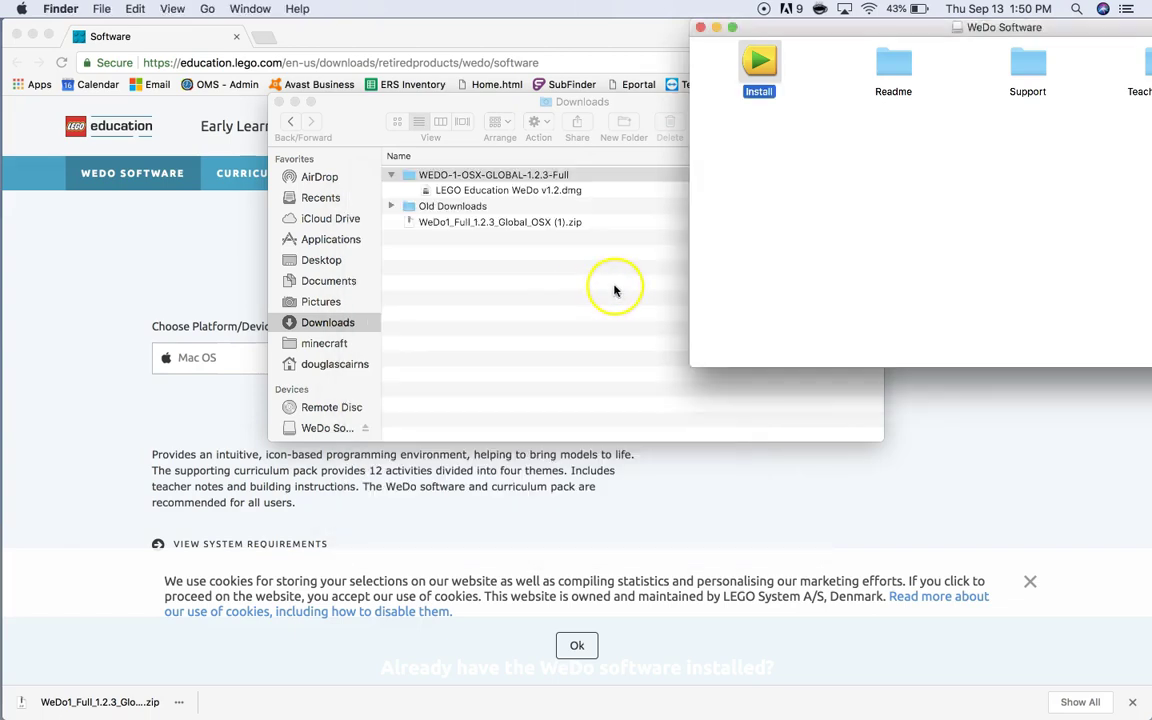
pyautogui.click(838, 35)
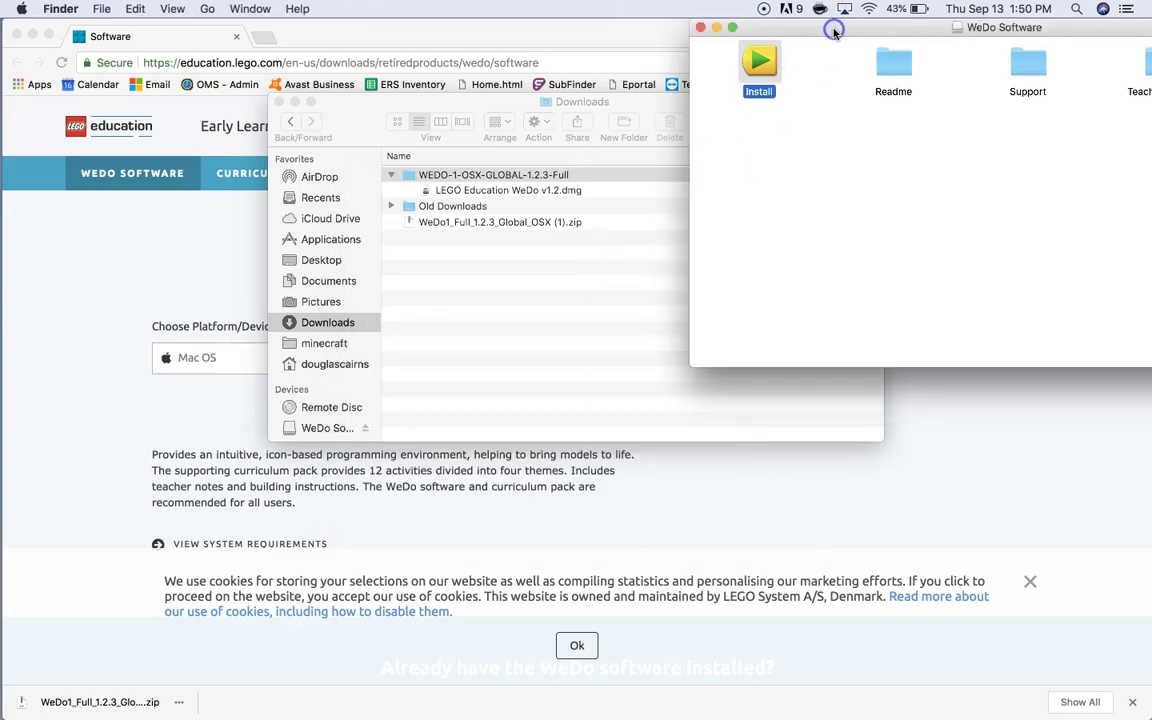
# Show the package contents of the Install app.
pyautogui.moveTo(834, 31); pyautogui.dragTo(557, 123)
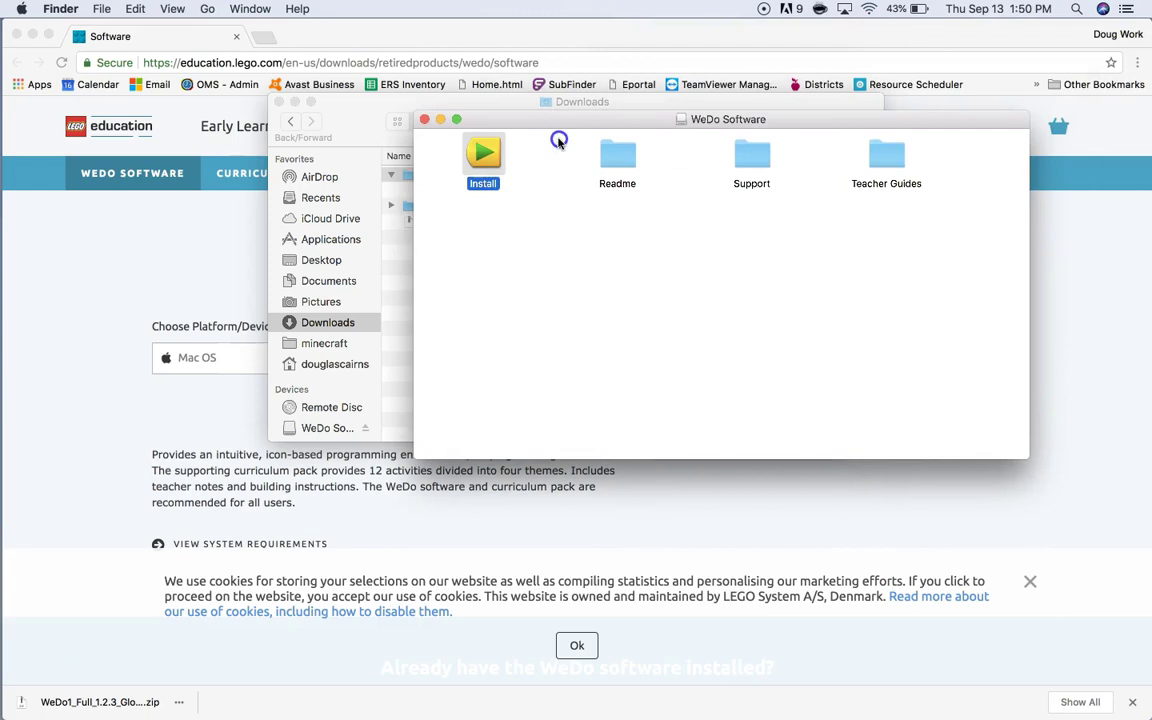
pyautogui.press('super+i')
pyautogui.rightClick(485, 158)
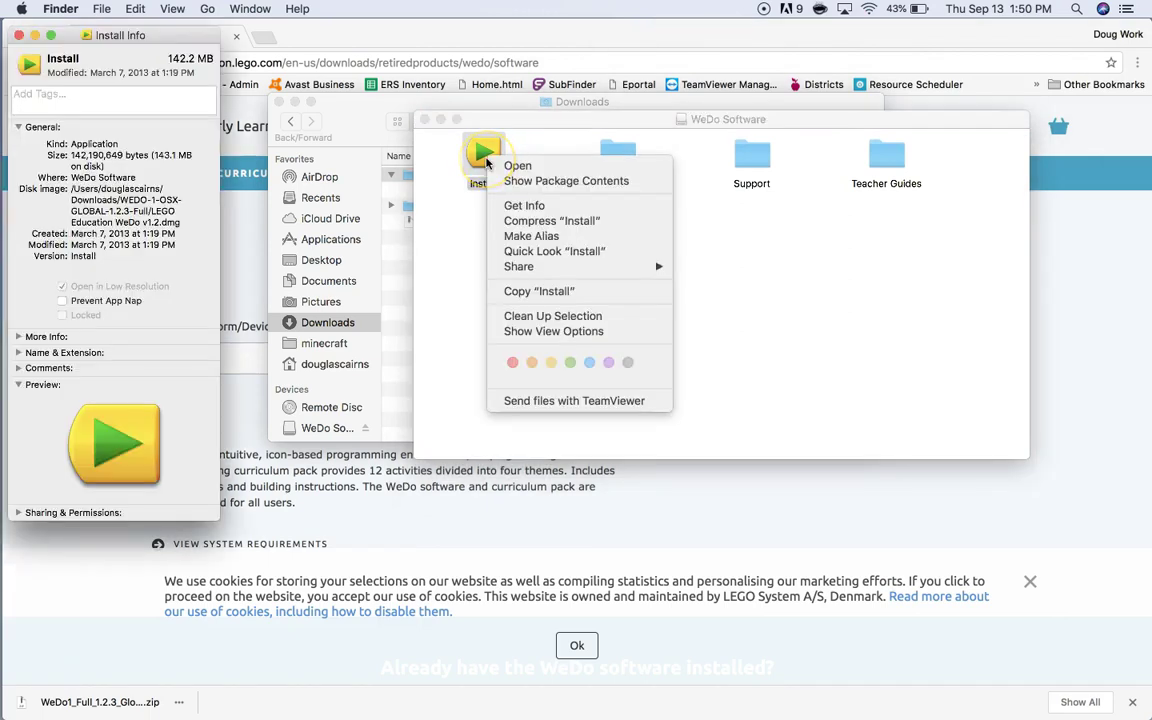
pyautogui.click(547, 184)
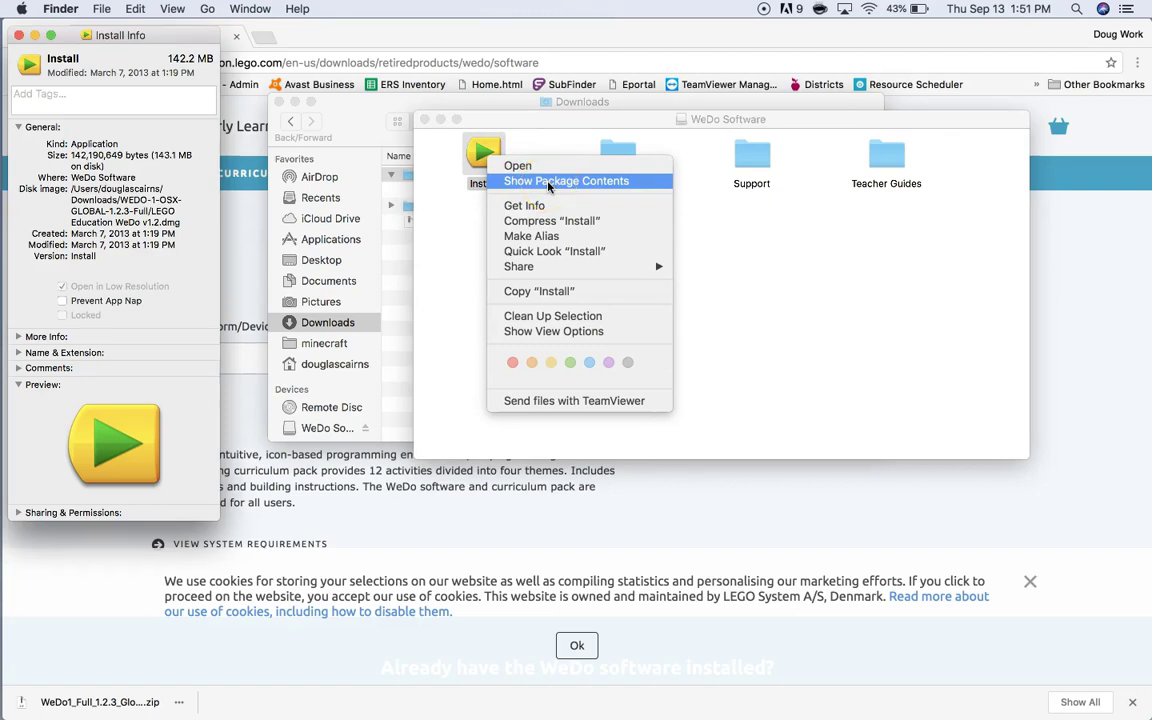
pyautogui.click(547, 182)
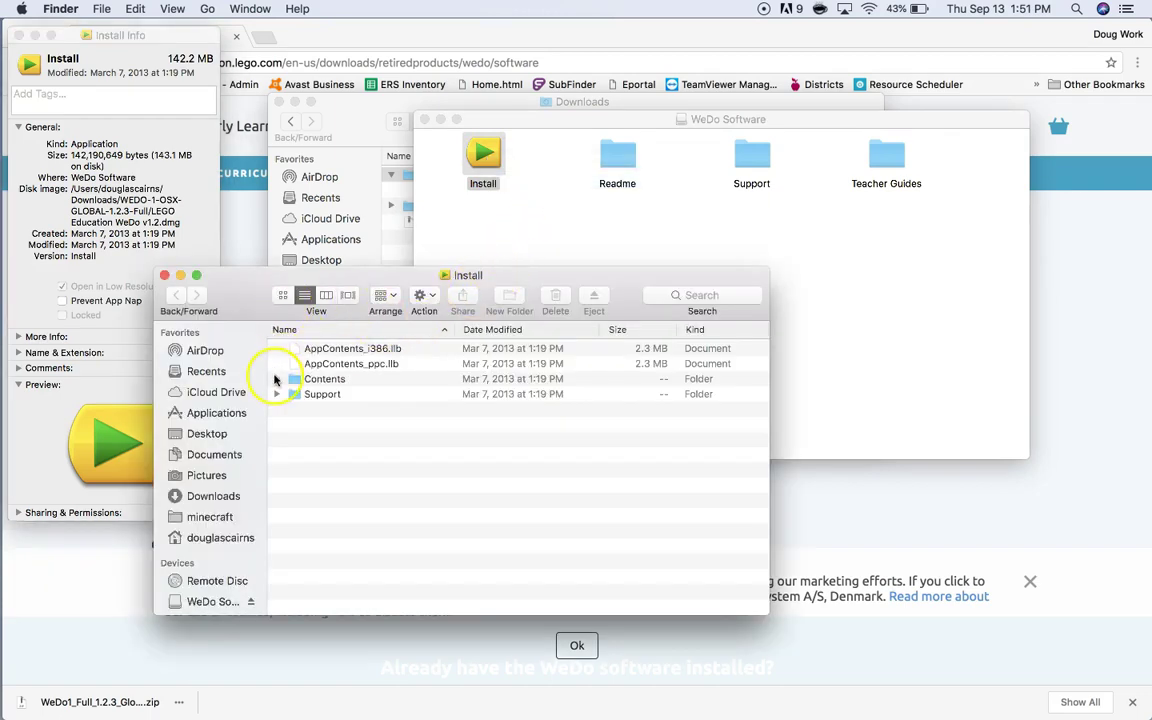
# Expand Contents > MacOS and open the Install Unix executable inside.
pyautogui.click(277, 381)
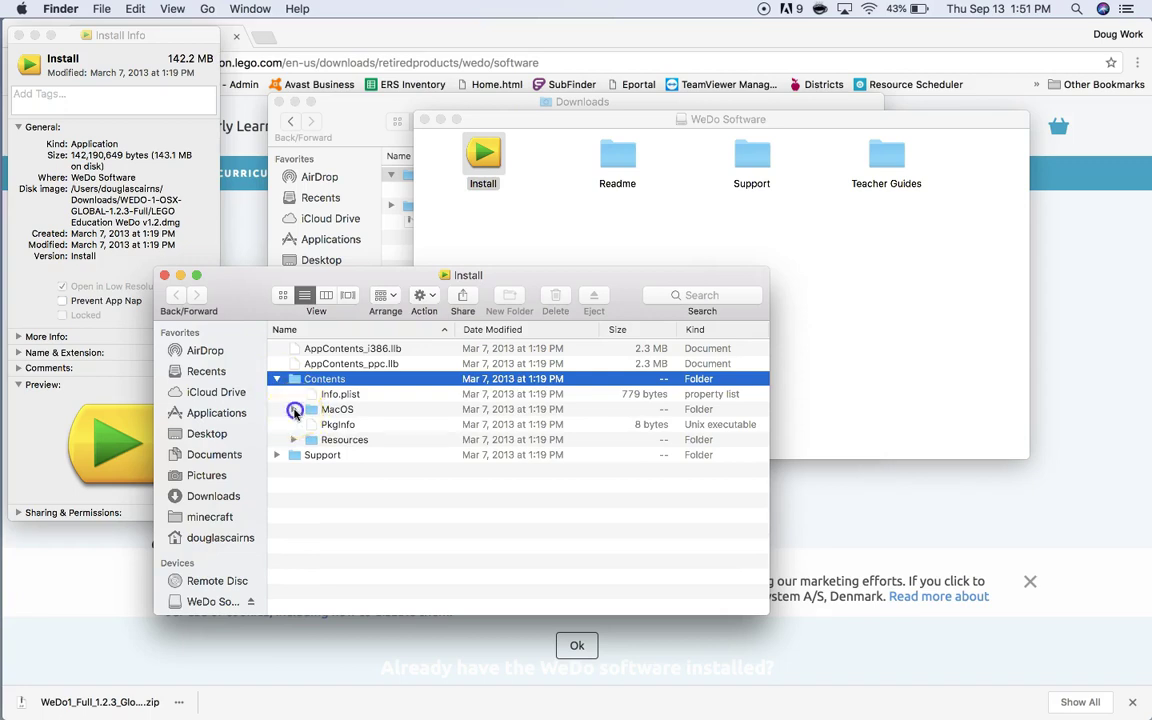
pyautogui.click(294, 411)
pyautogui.click(336, 412)
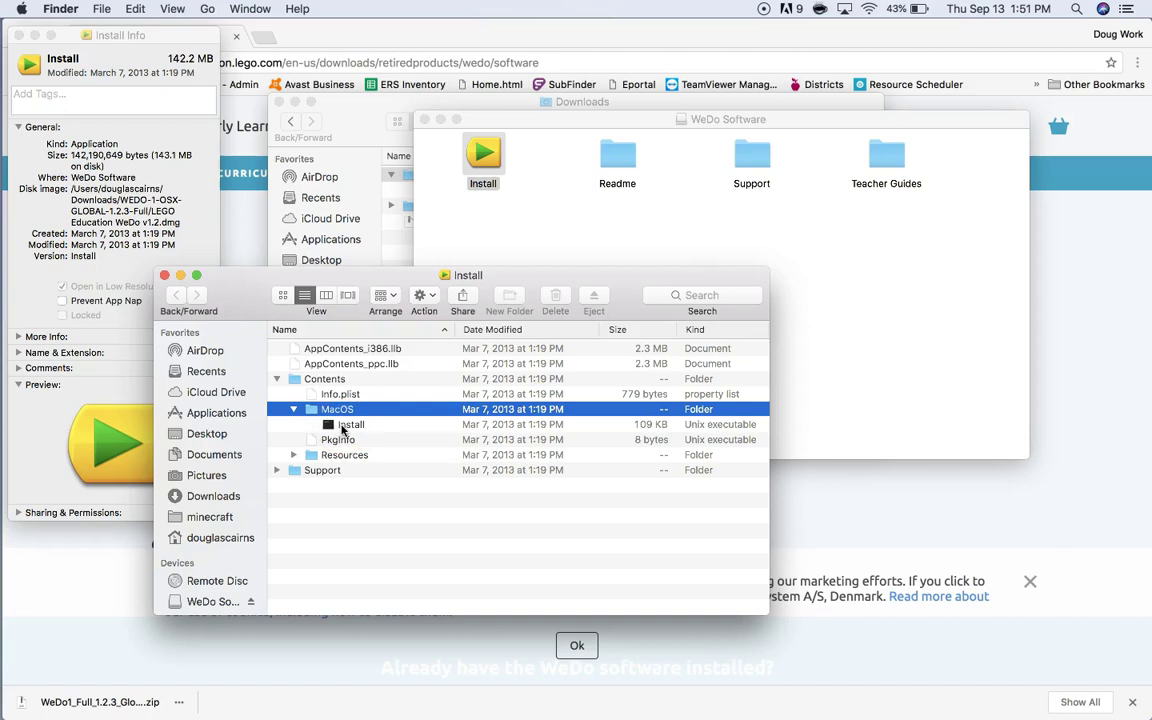
pyautogui.rightClick(341, 428)
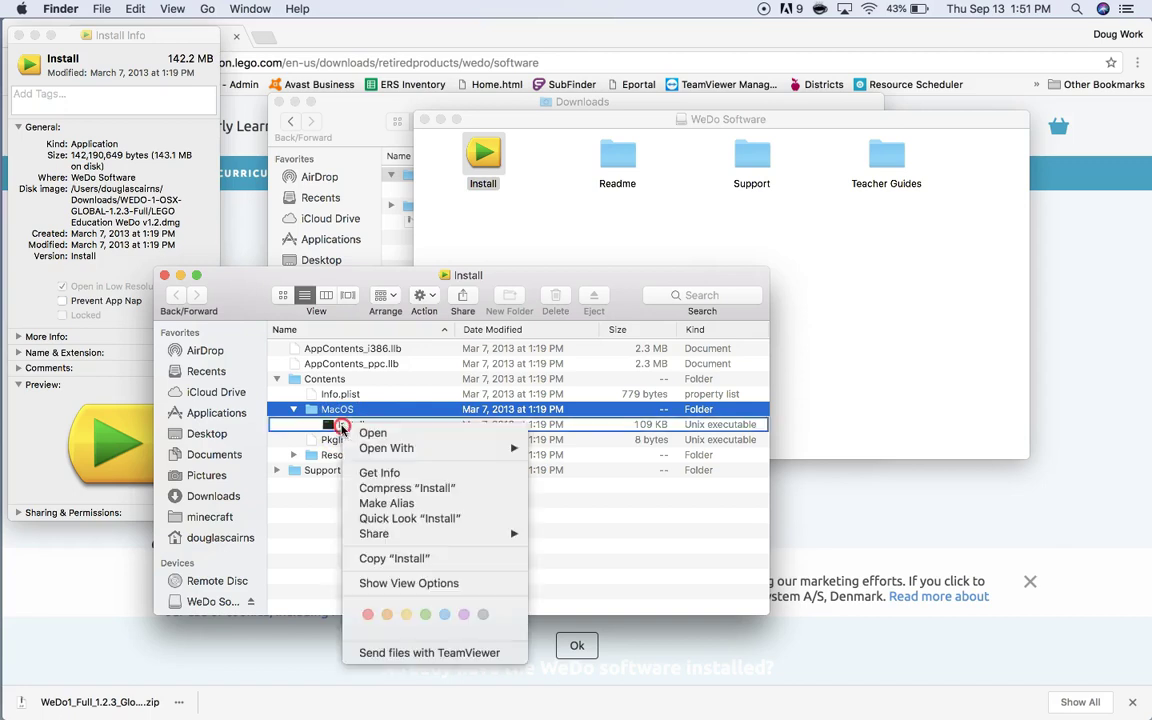
pyautogui.click(370, 433)
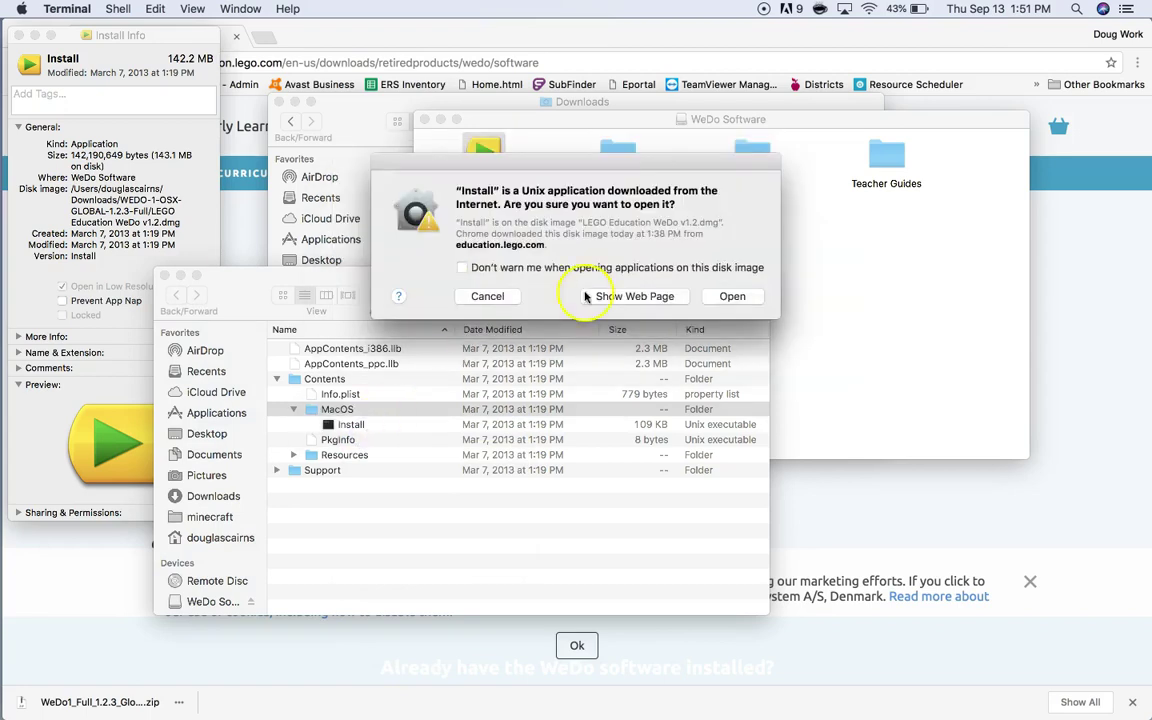
# Confirm opening the Install executable and choose English in the WeDo language window.
pyautogui.click(733, 297)
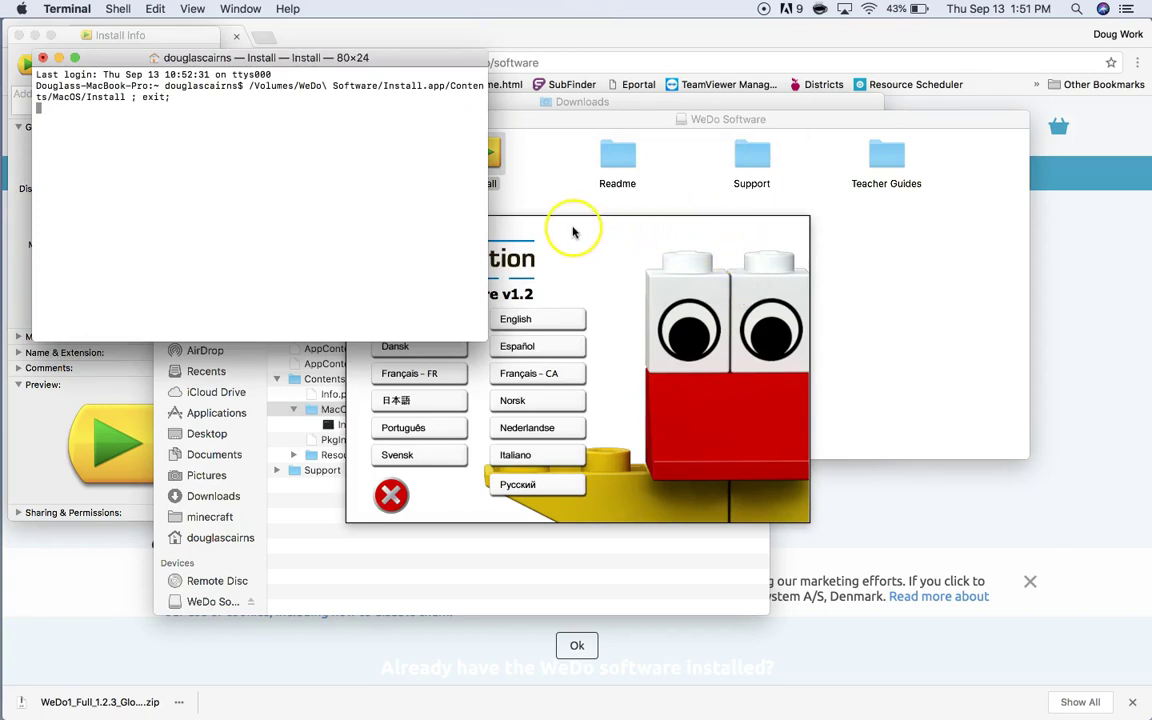
pyautogui.click(575, 262)
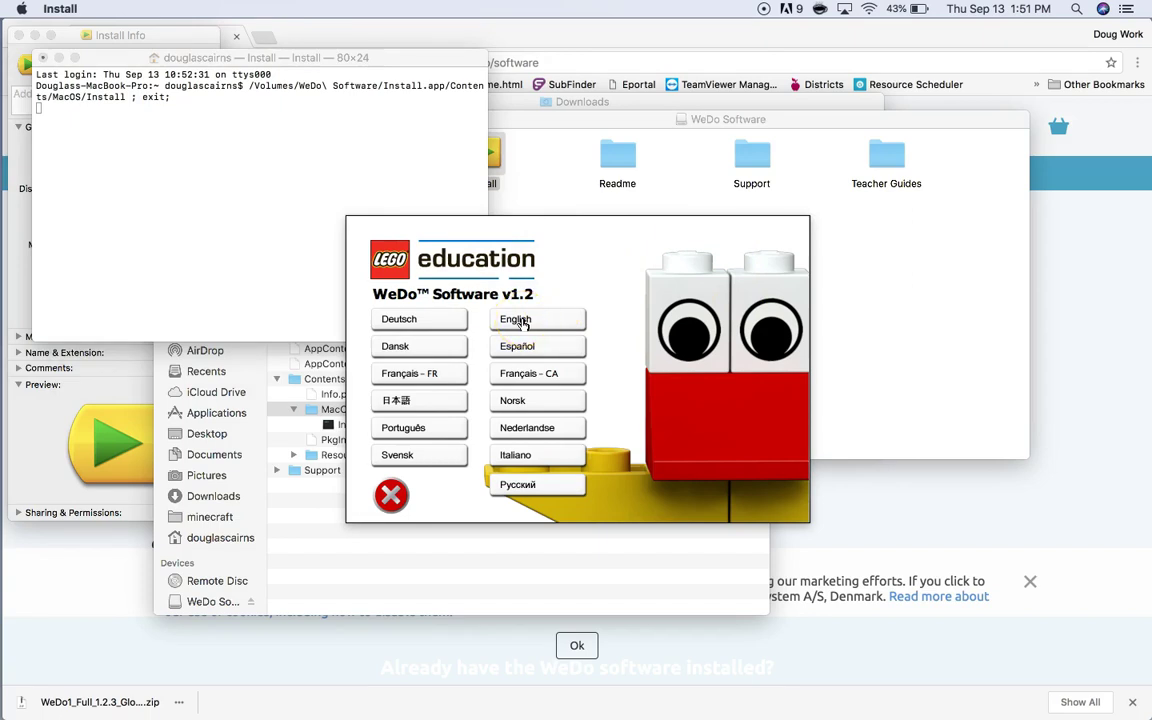
pyautogui.click(518, 320)
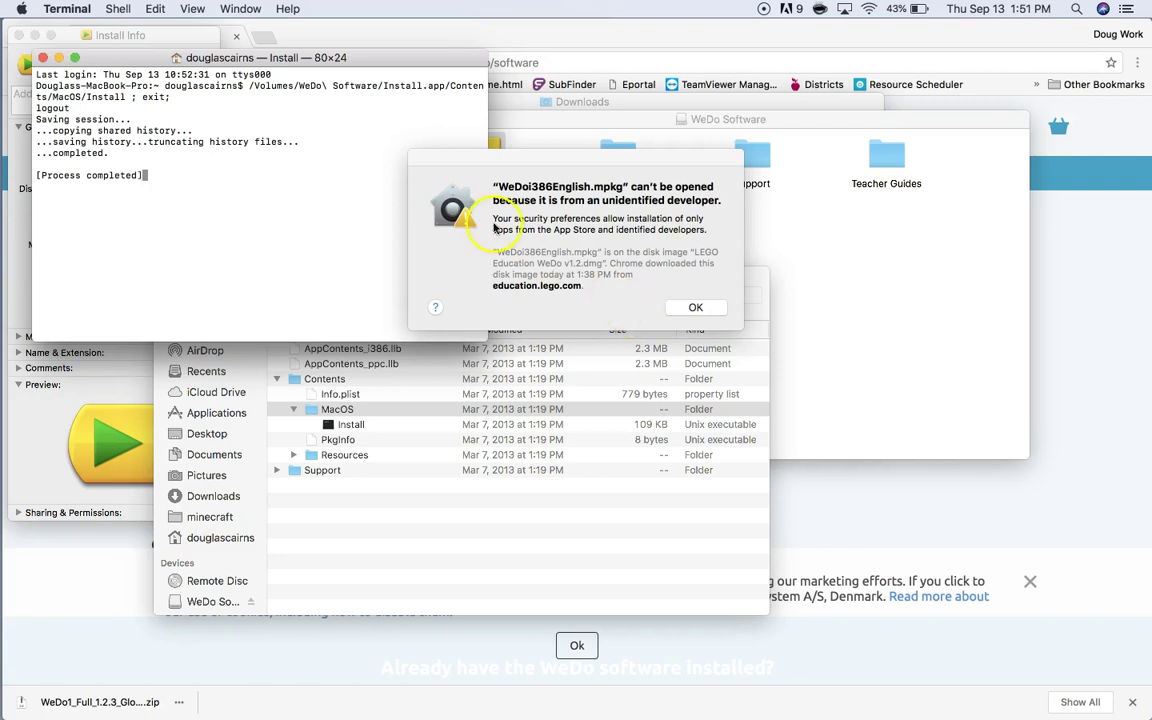
# Go to Security & Privacy in System Preferences via the Apple menu.
pyautogui.click(21, 11)
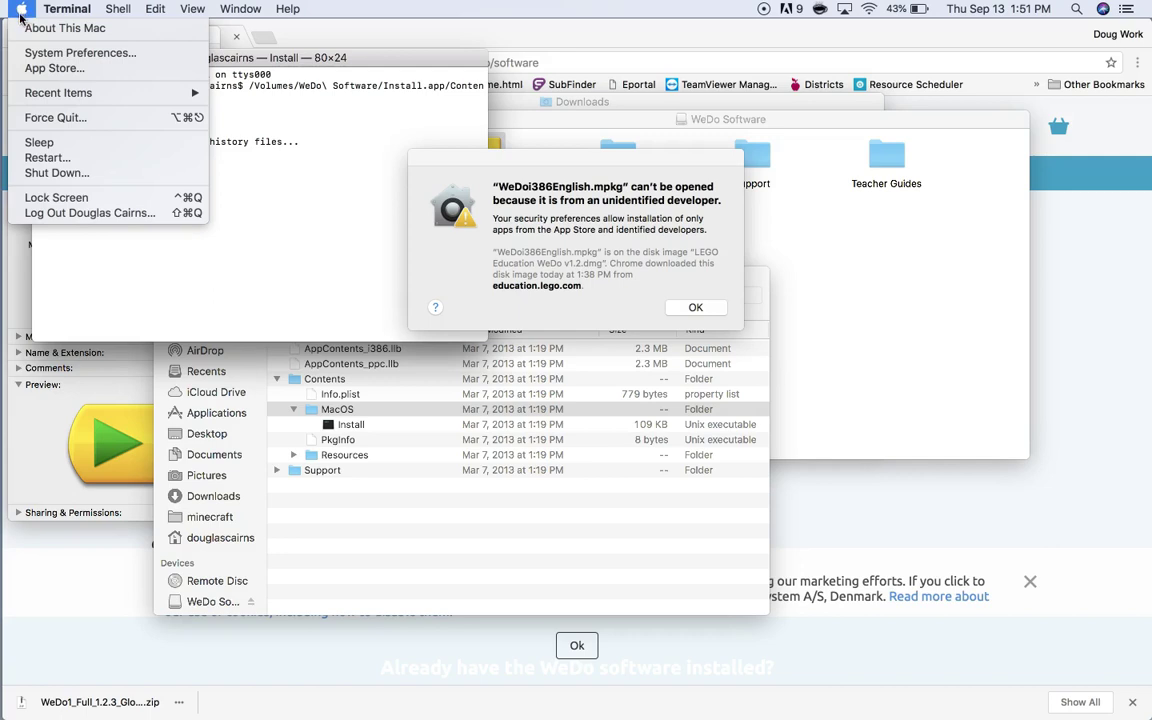
pyautogui.click(70, 56)
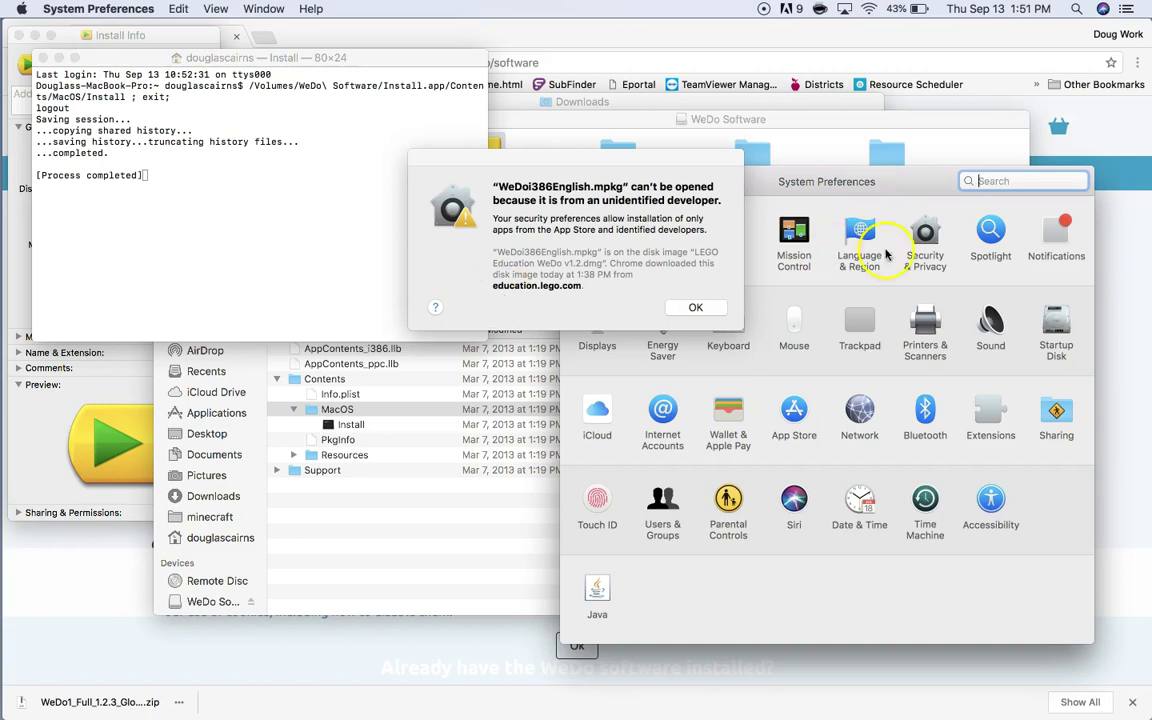
pyautogui.click(926, 238)
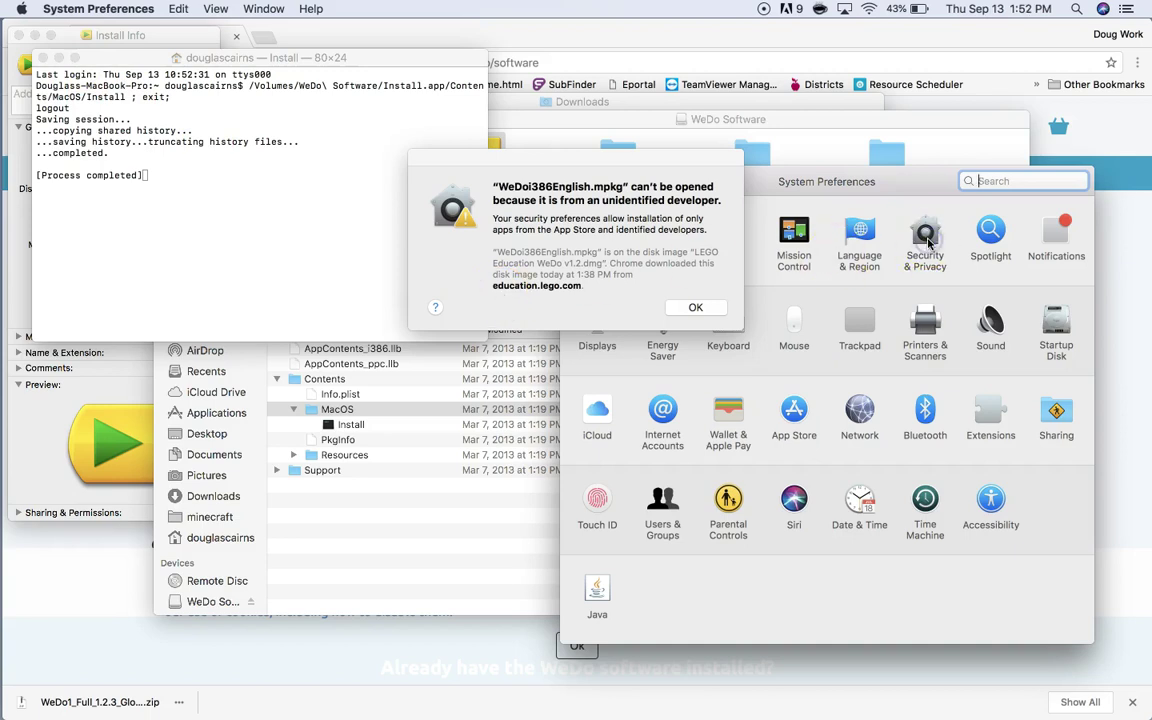
pyautogui.click(628, 162)
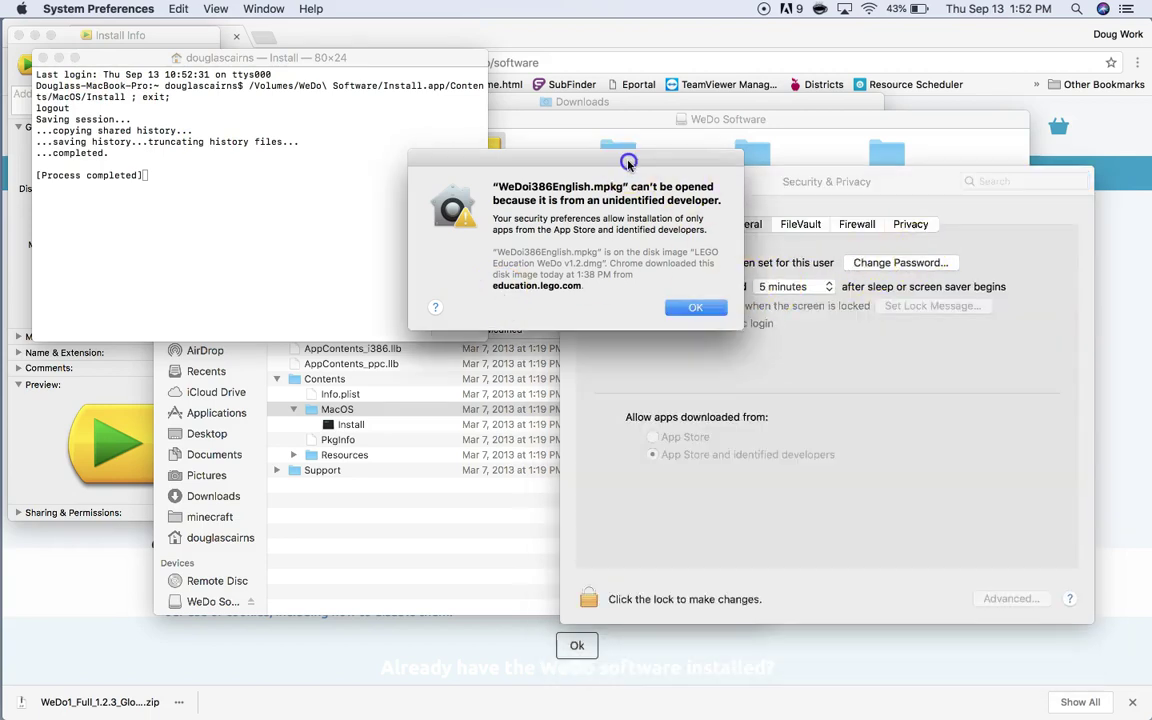
pyautogui.moveTo(628, 162); pyautogui.dragTo(392, 181)
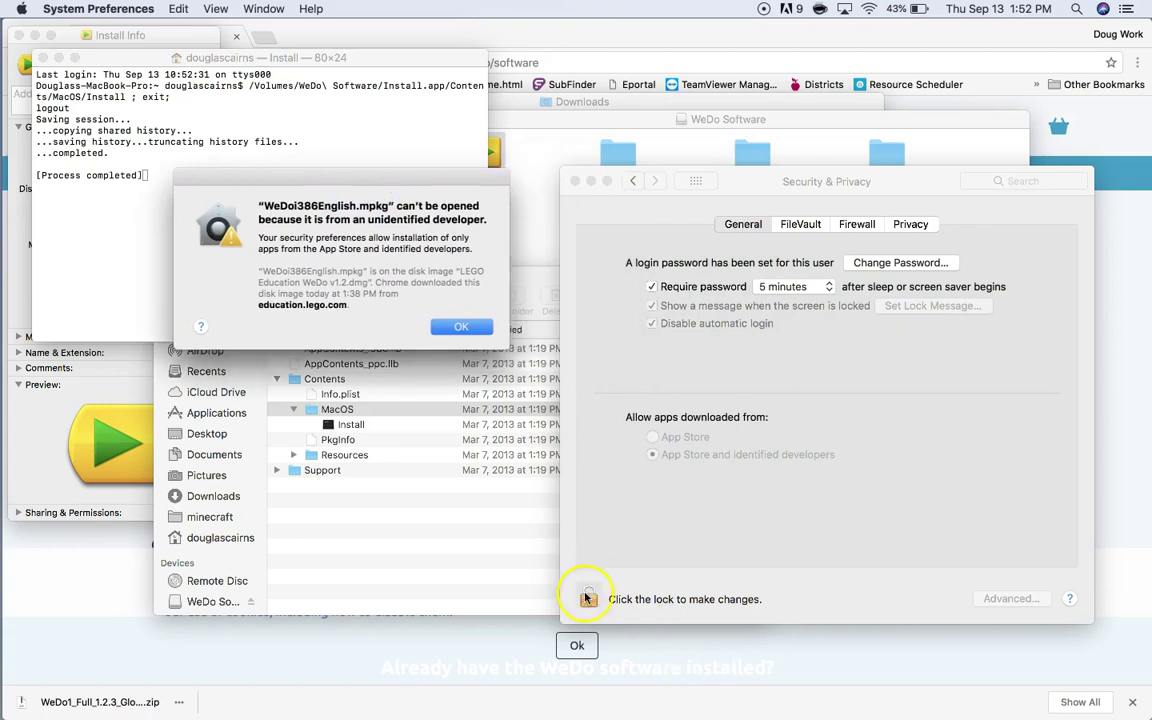
# Unlock the settings with the password and let WeDoi386English.mpkg open anyway.
pyautogui.click(587, 598)
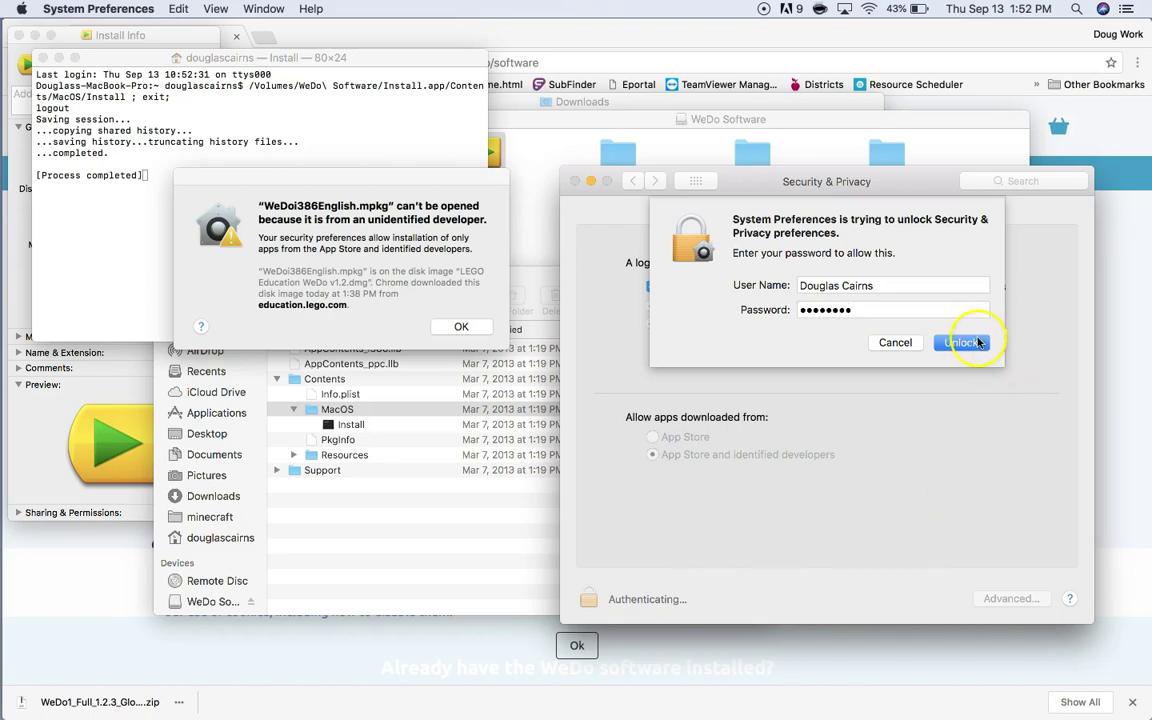
pyautogui.click(961, 342)
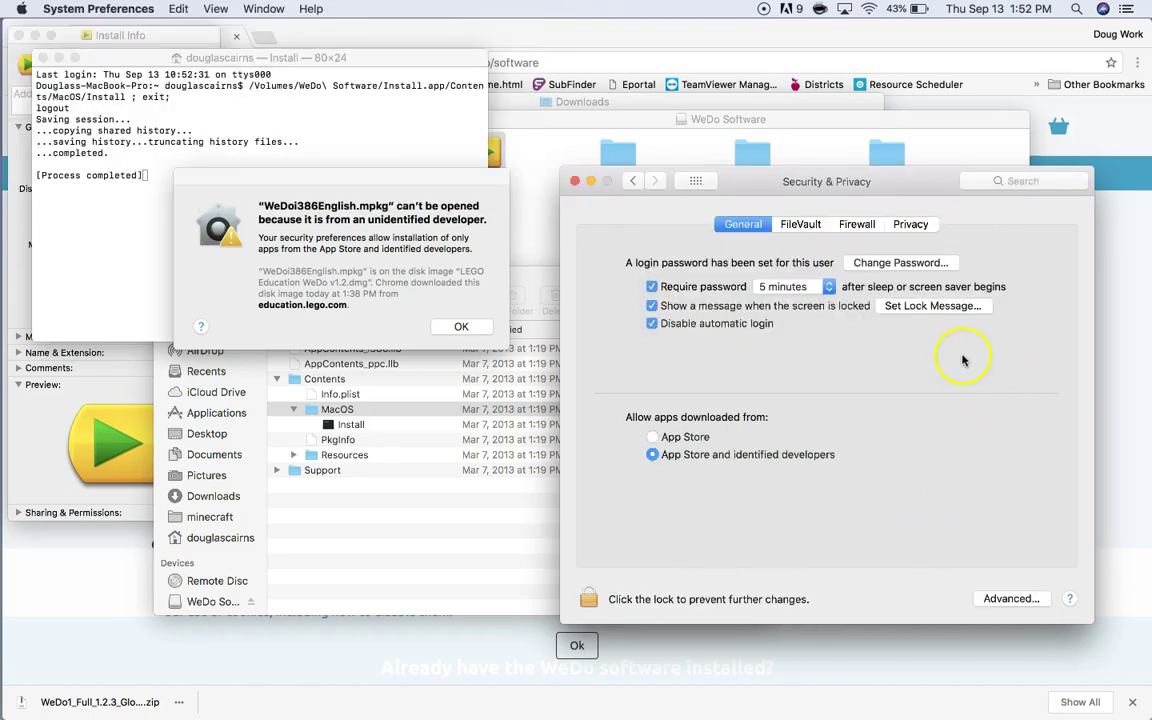
pyautogui.click(461, 329)
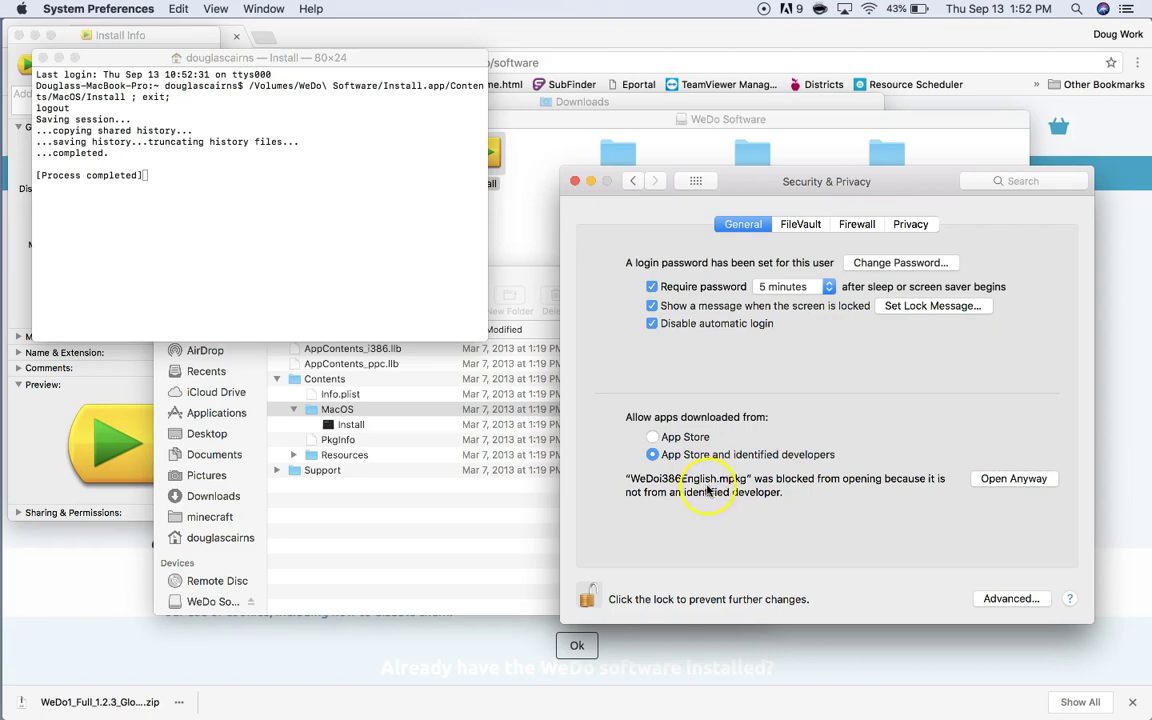
pyautogui.click(1024, 486)
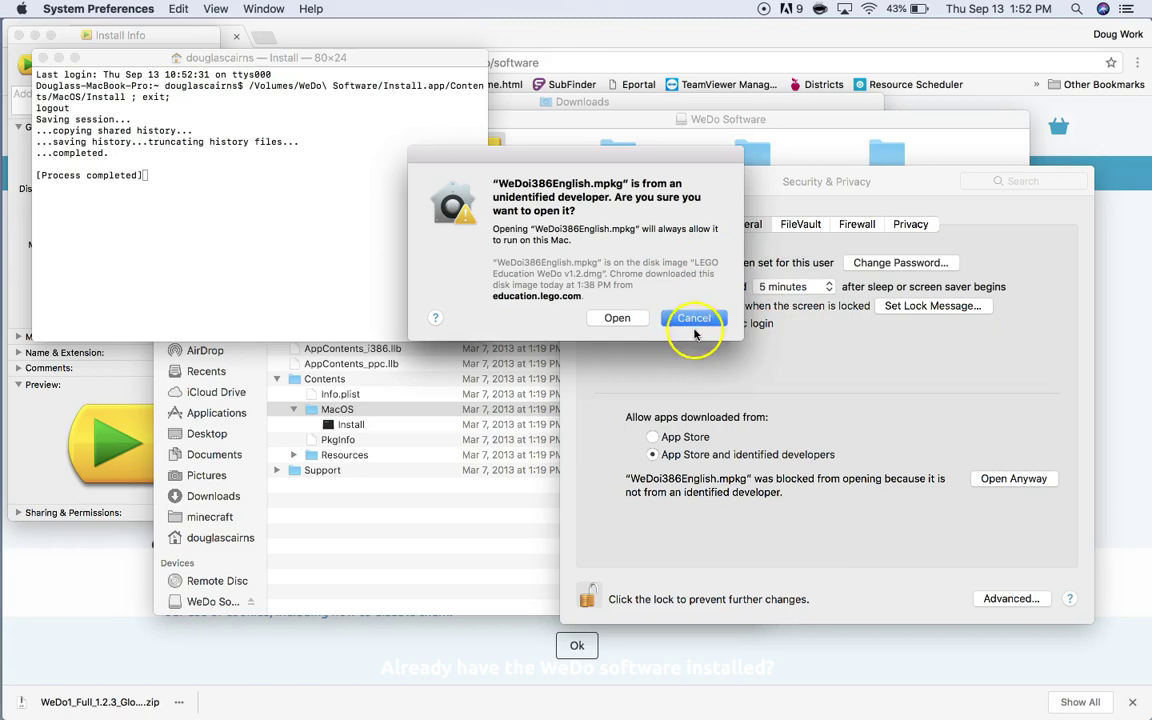
pyautogui.click(614, 320)
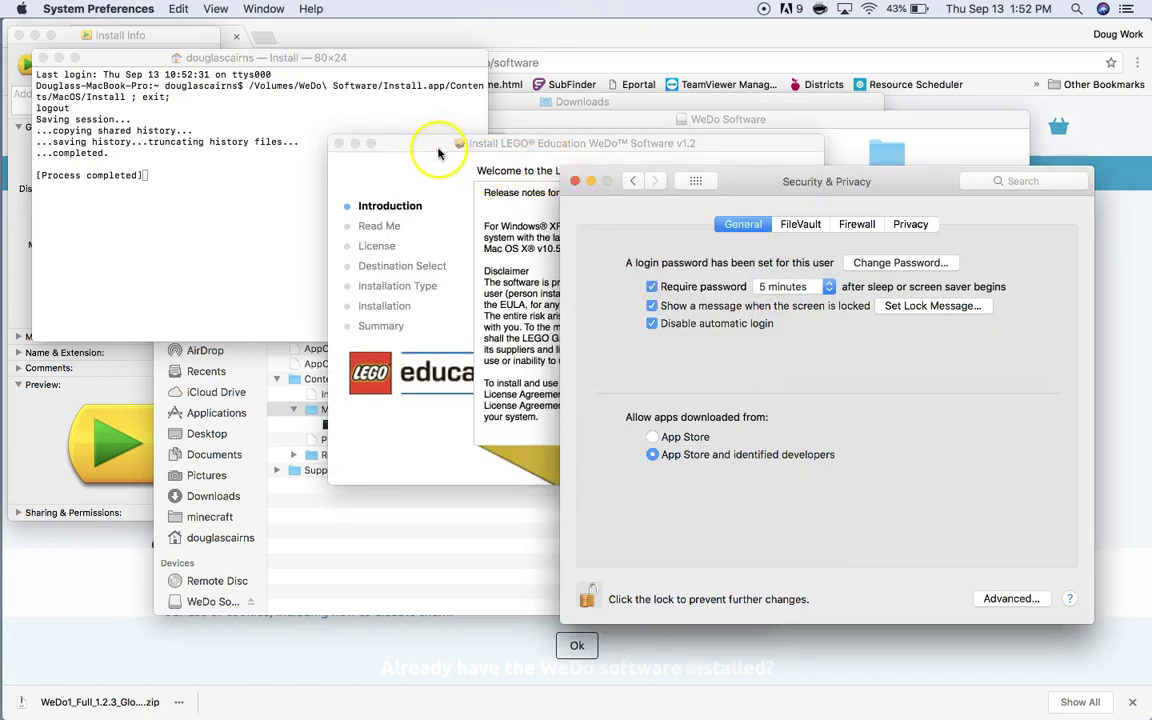
# Advance past the Introduction and Read Me, then accept the WeDo licence agreement.
pyautogui.click(502, 197)
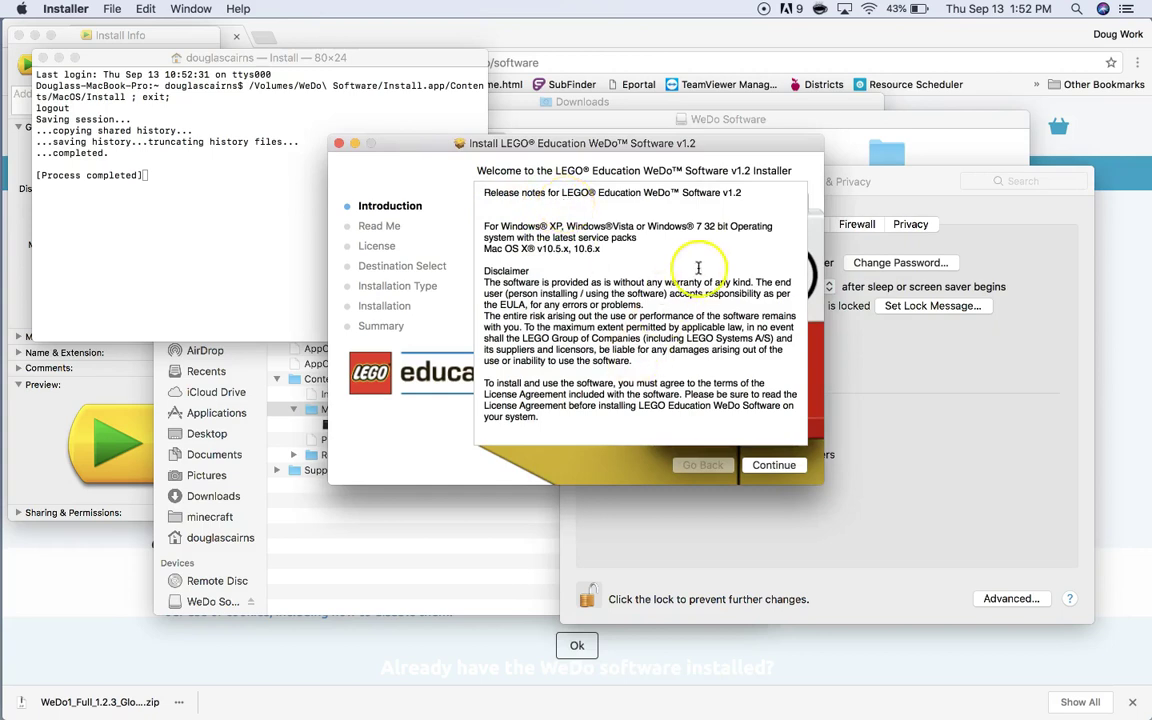
pyautogui.click(770, 465)
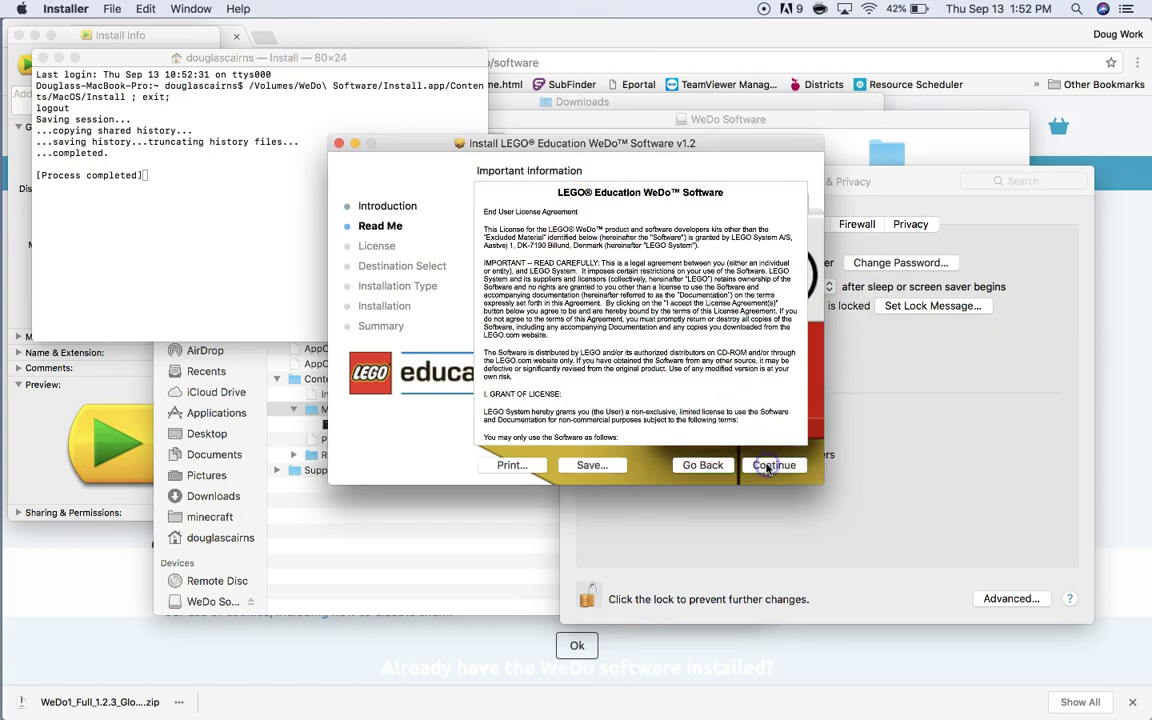
pyautogui.click(767, 466)
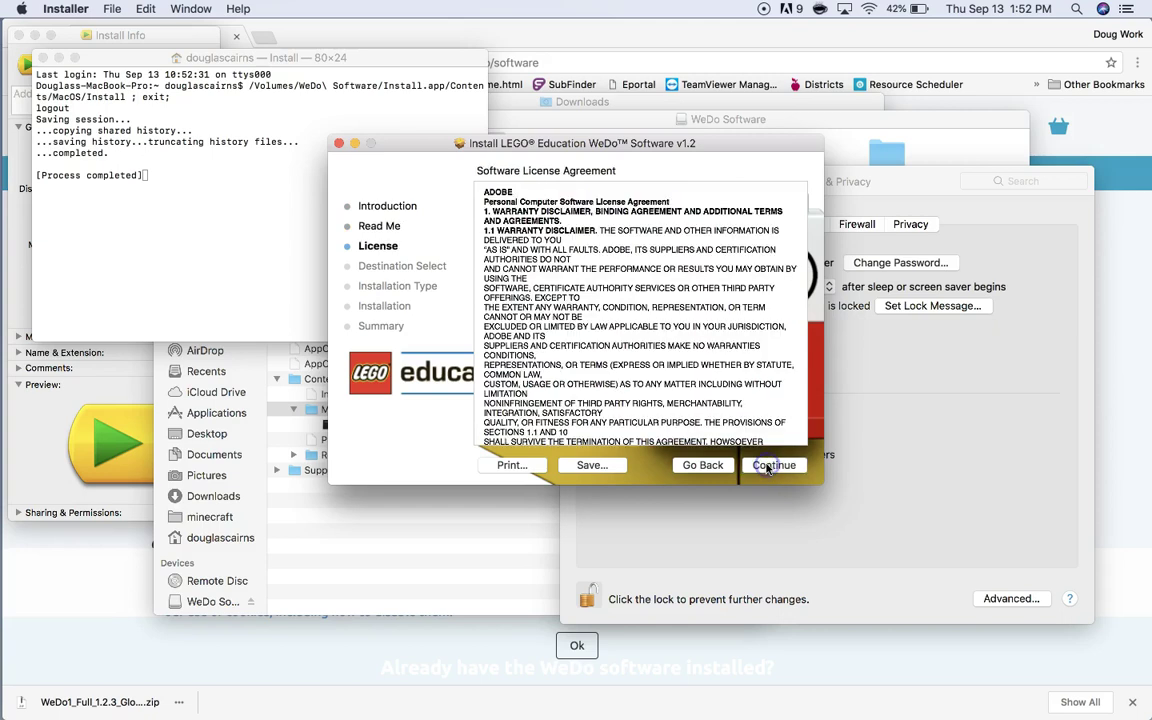
pyautogui.click(767, 466)
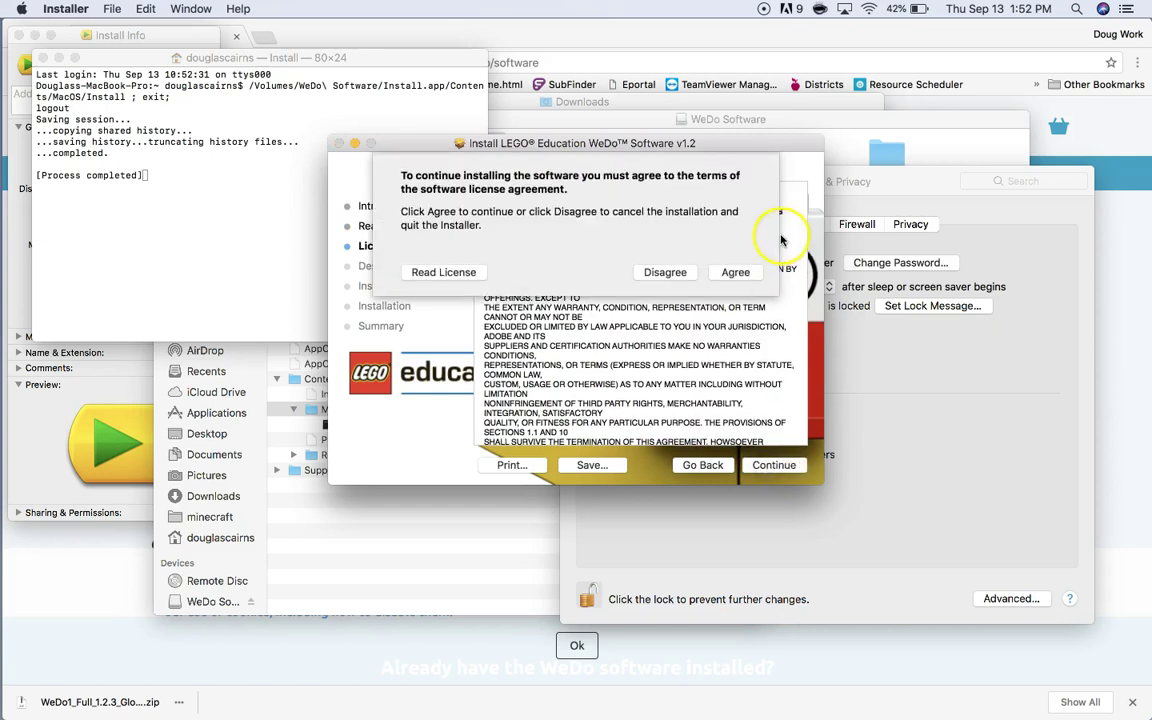
pyautogui.click(735, 273)
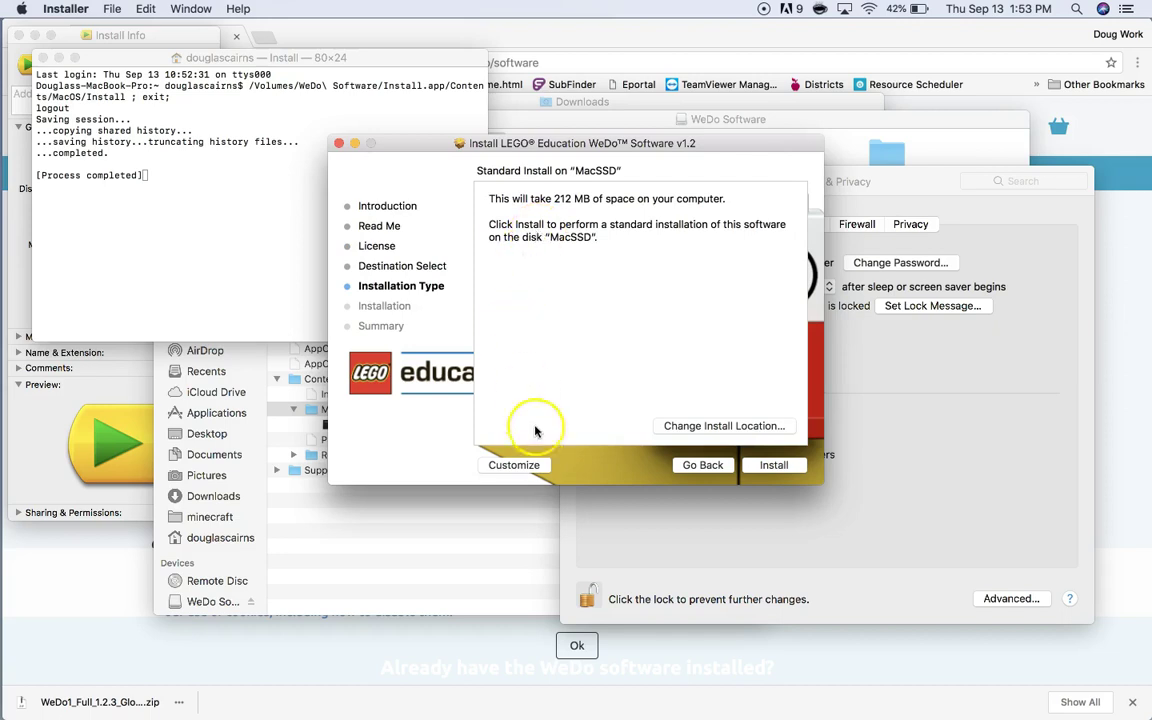
# Customize the installation to include the Teacher's Guide package and start installing.
pyautogui.click(516, 465)
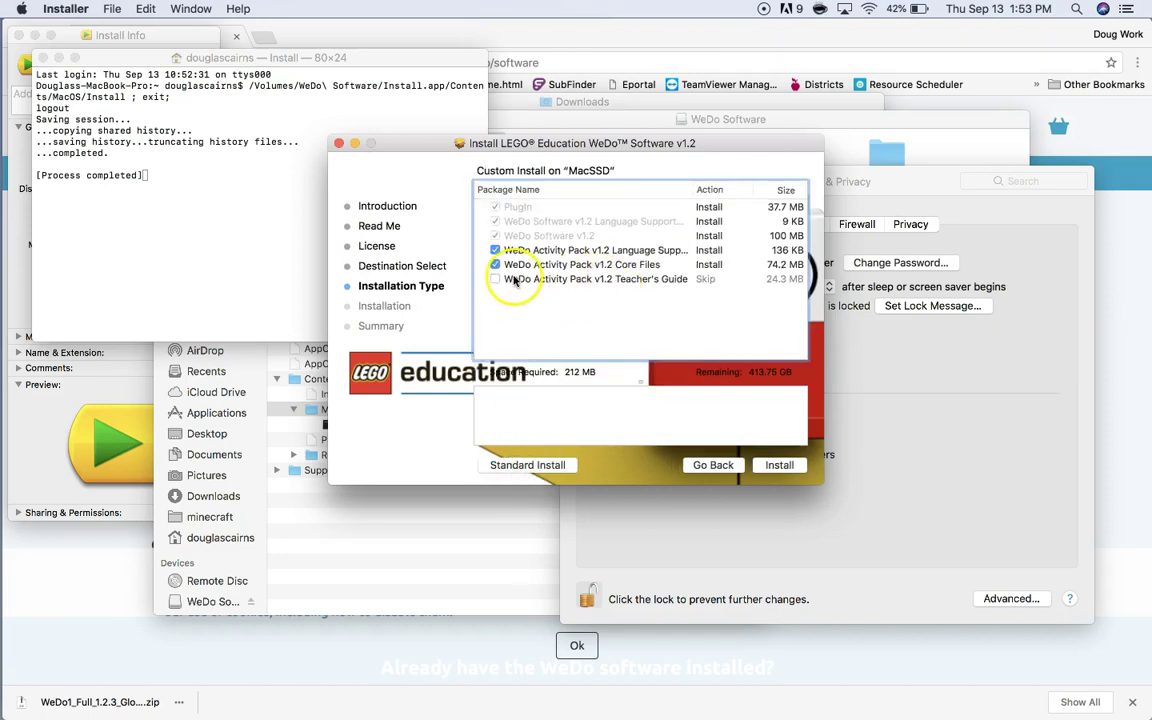
pyautogui.click(495, 280)
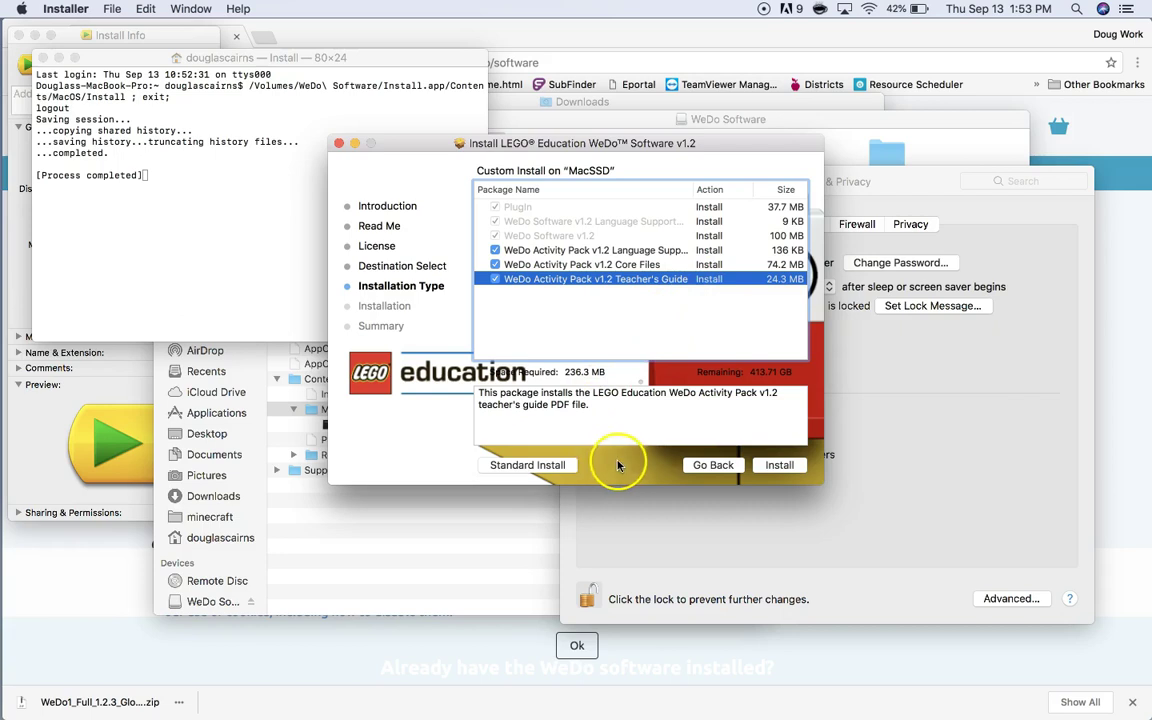
pyautogui.click(780, 468)
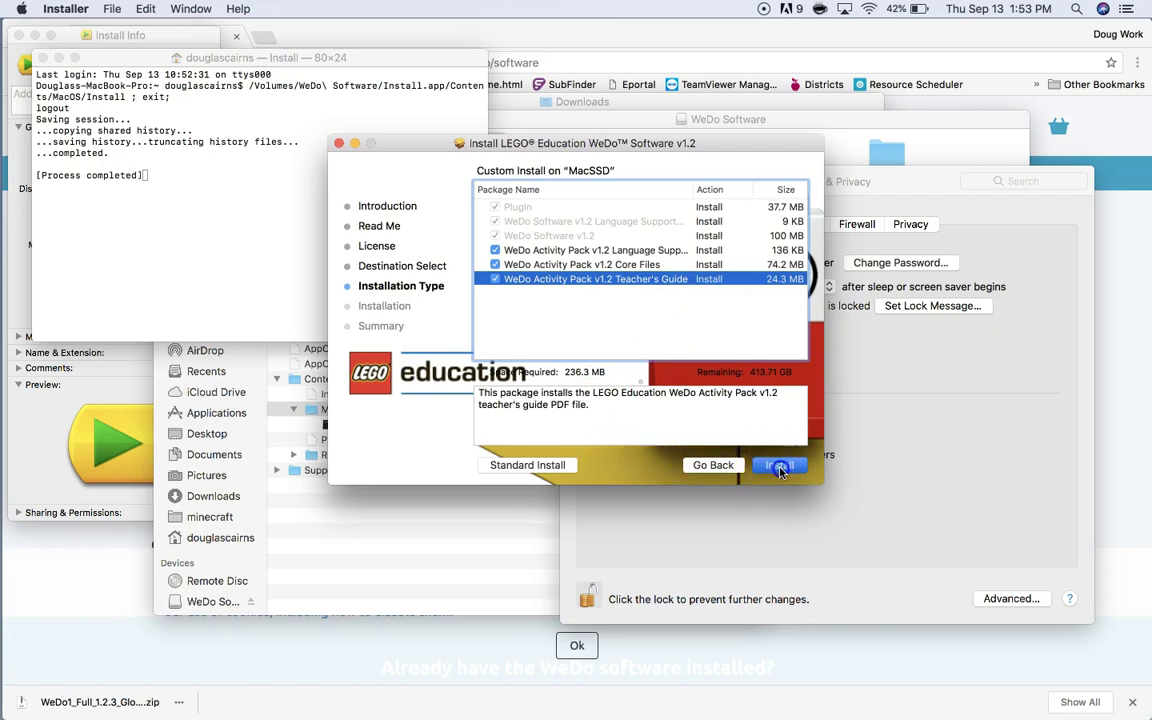
pyautogui.click(522, 338)
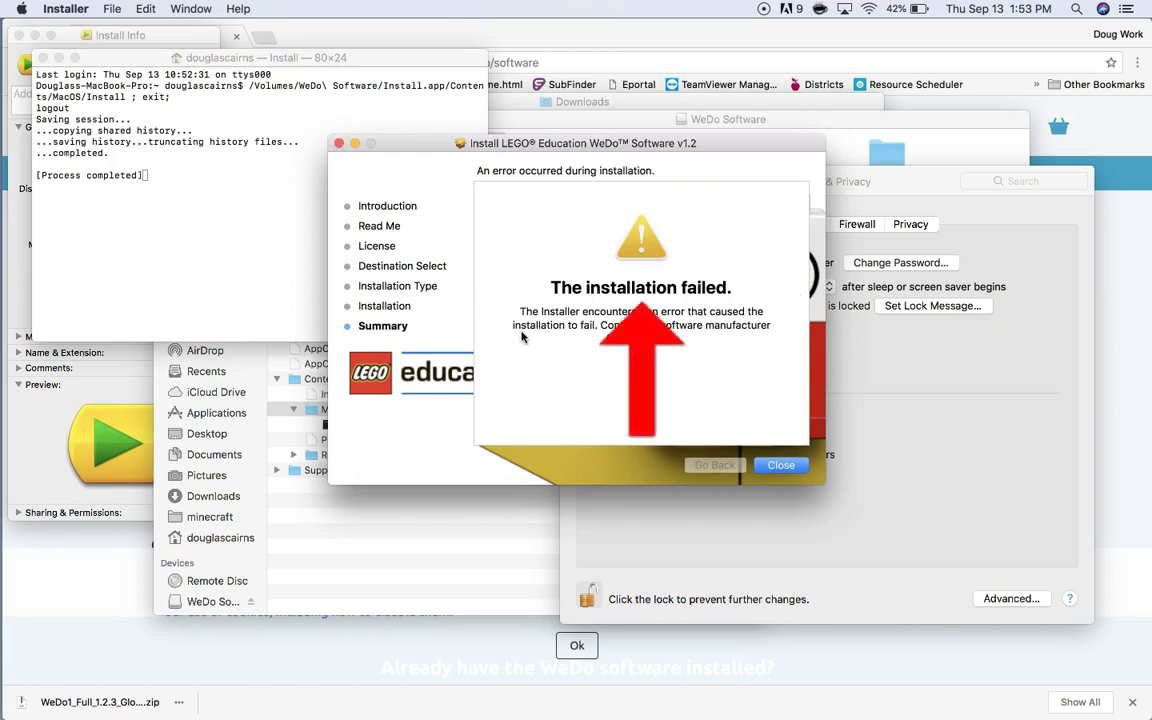
# Close the failed installer and launch WeDo from Applications > WeDo Software.
pyautogui.click(775, 466)
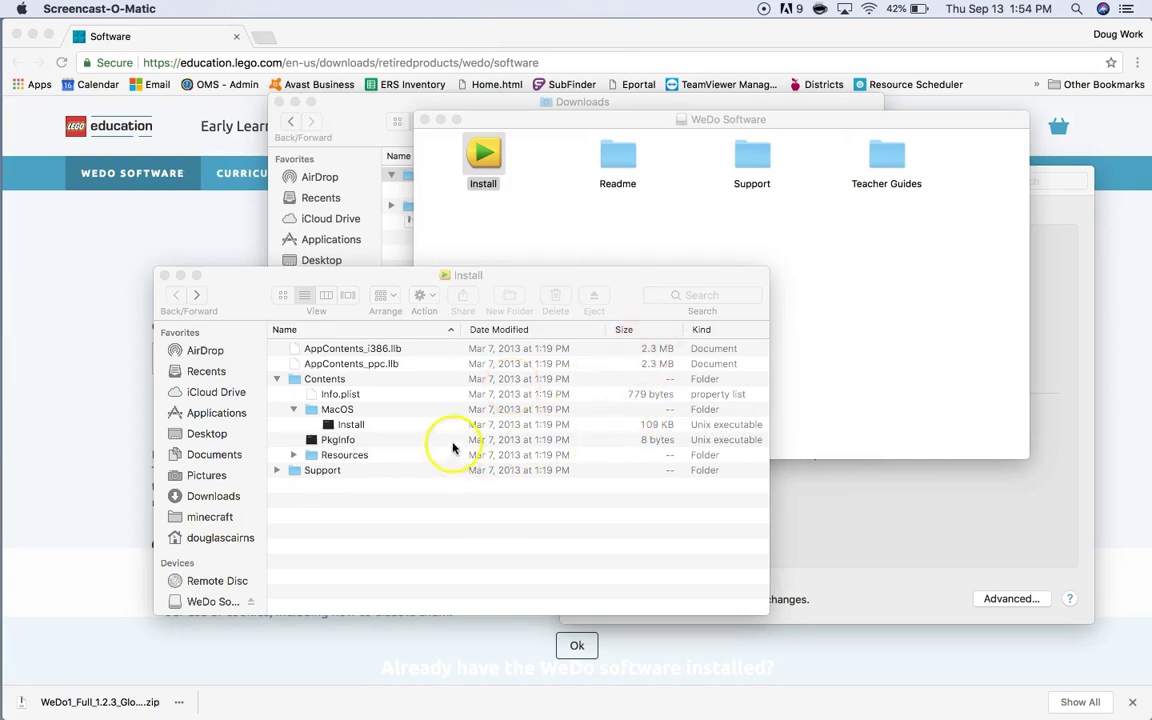
pyautogui.click(214, 418)
pyautogui.click(214, 418)
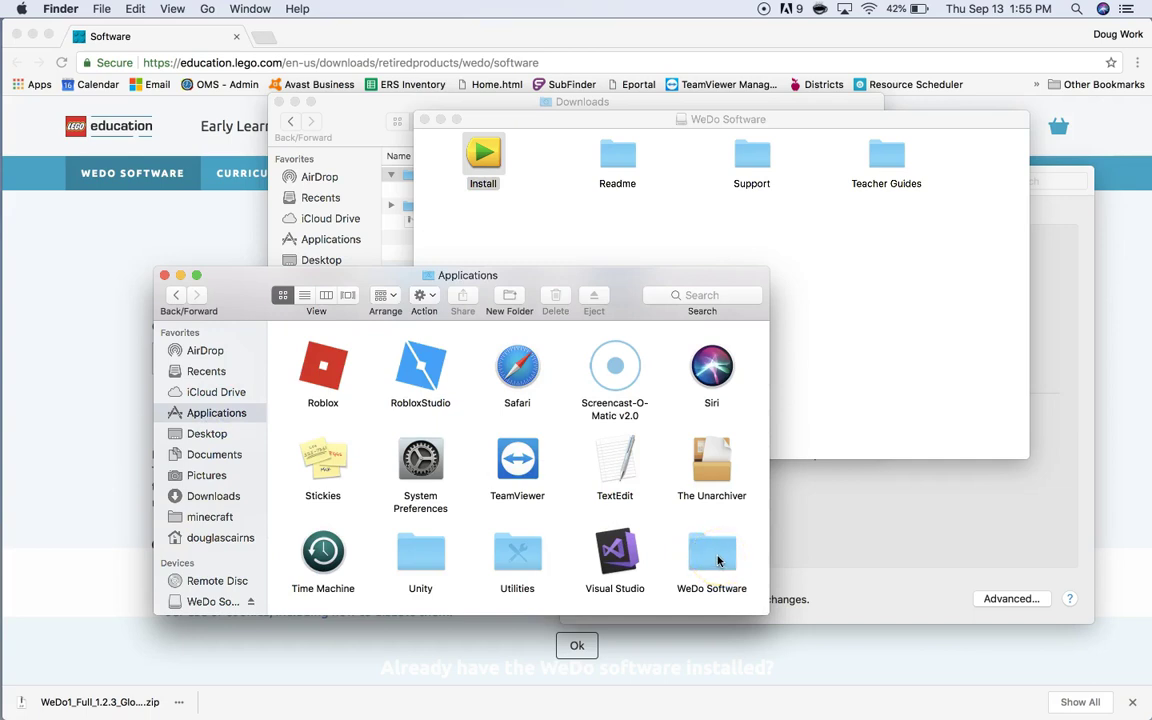
pyautogui.doubleClick(717, 558)
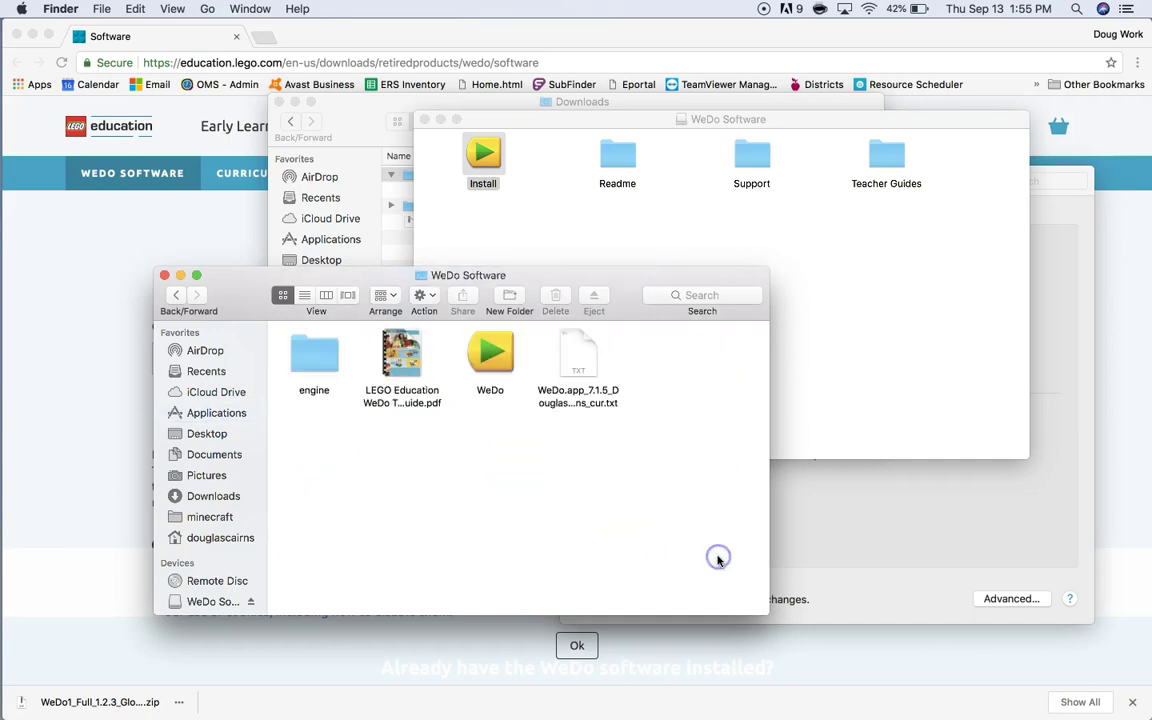
pyautogui.click(527, 440)
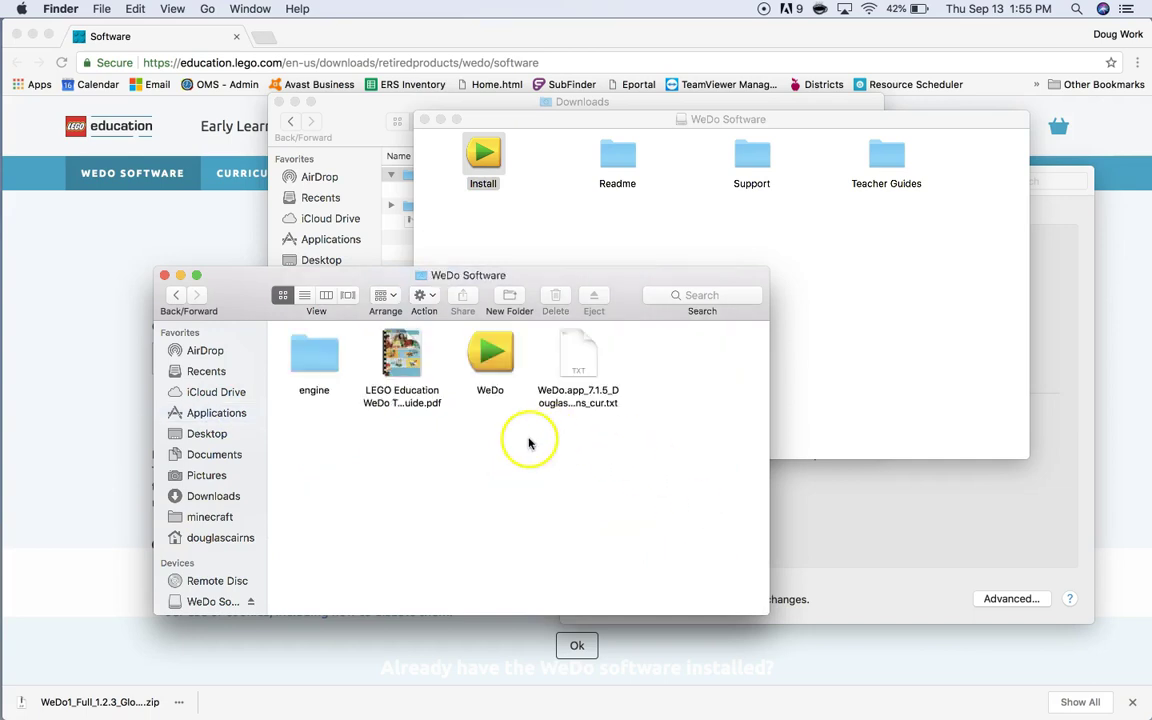
pyautogui.doubleClick(494, 354)
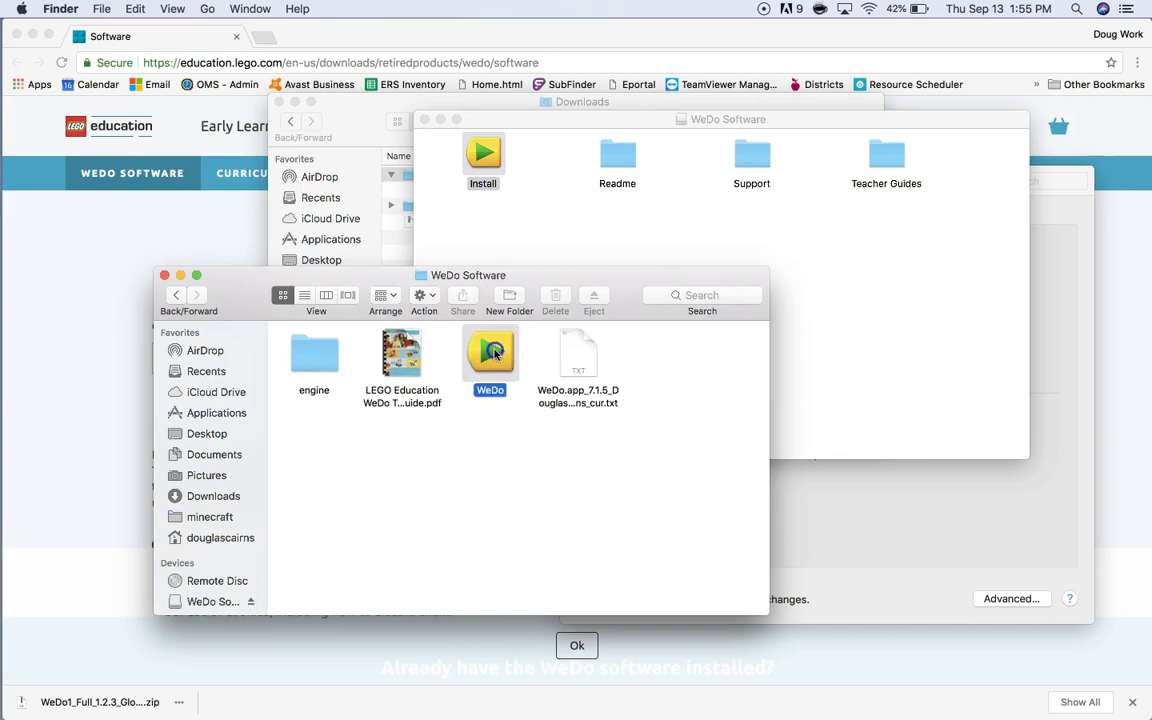